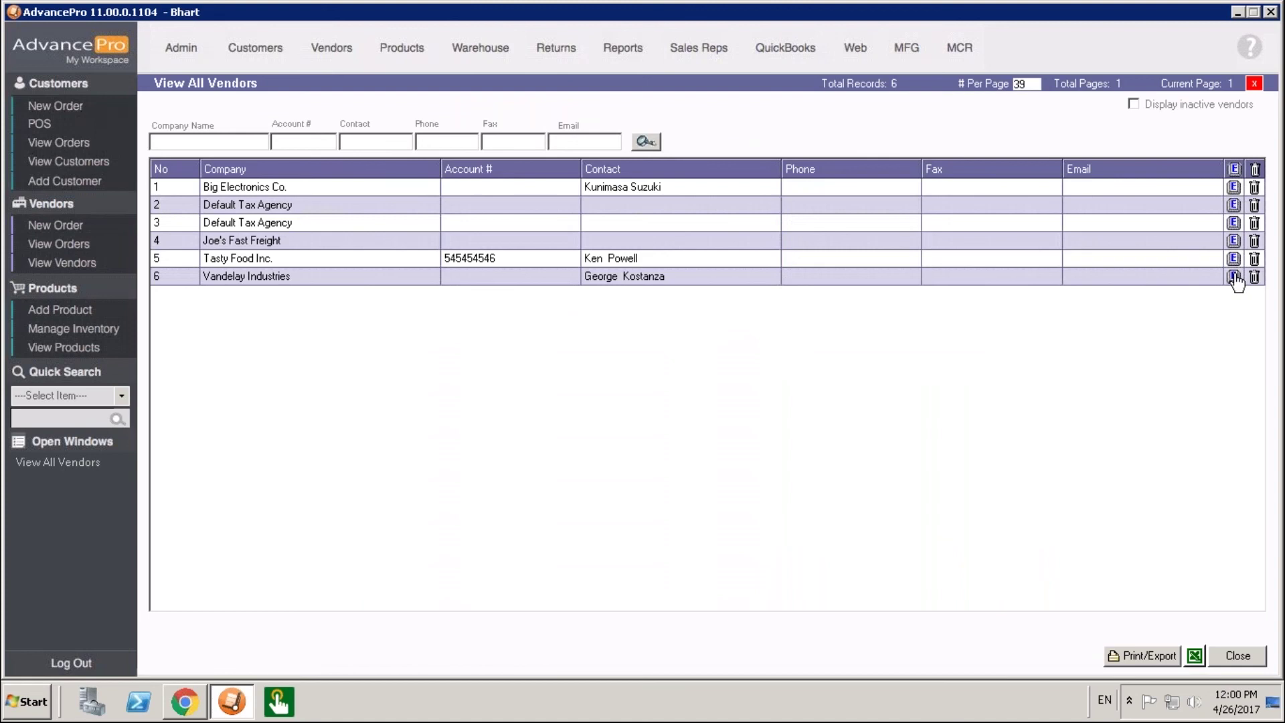
- Open the Big Electronics Co. record from the list of all vendors and examine its company and address information
click(328, 48)
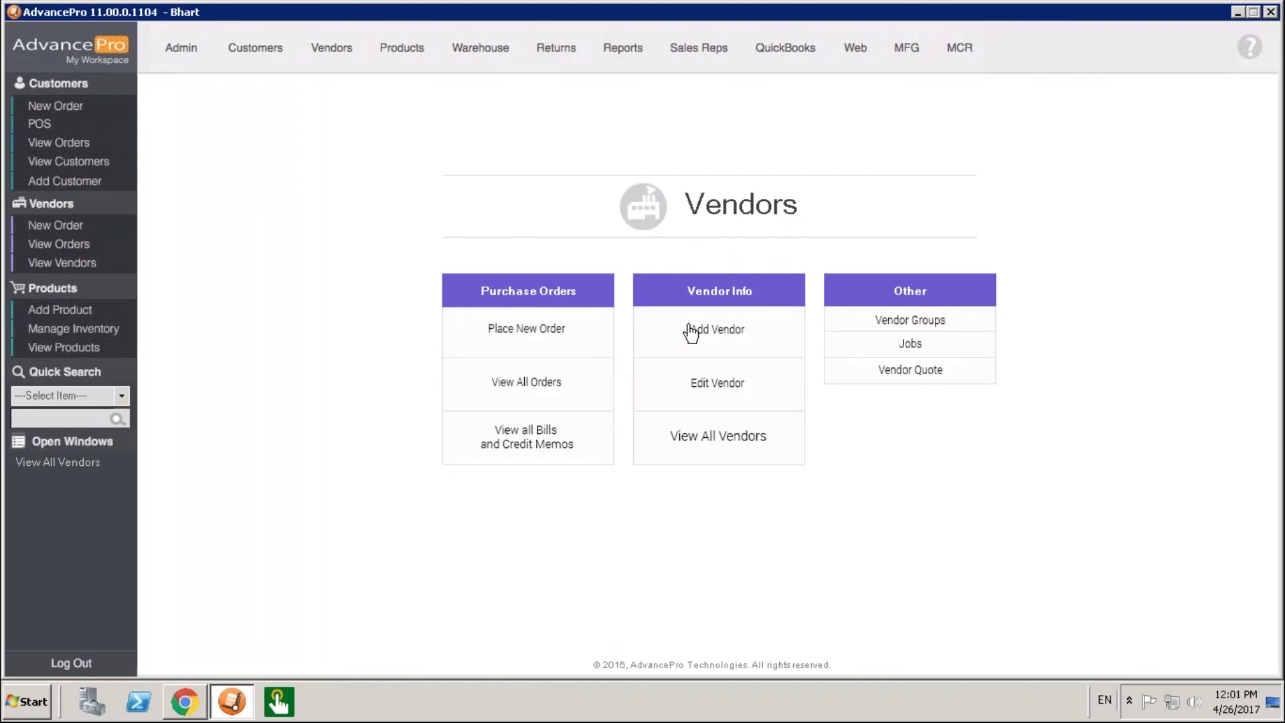
click(79, 266)
click(1232, 190)
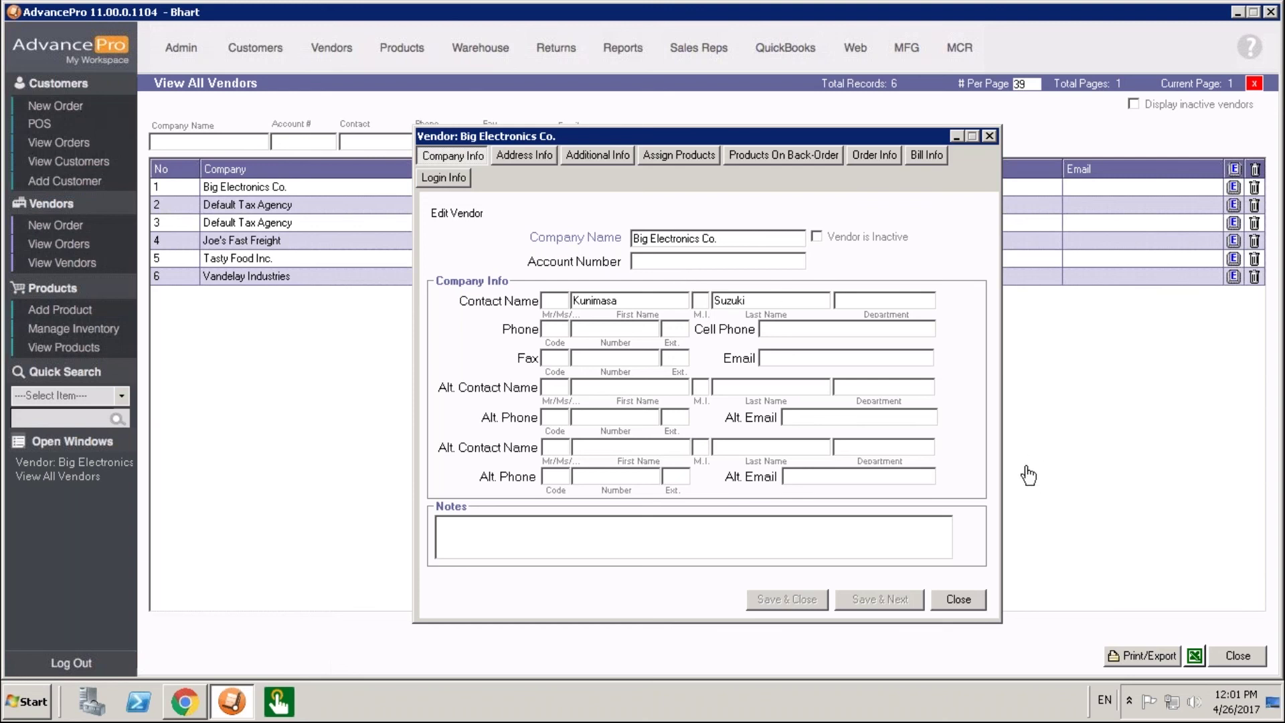
click(534, 153)
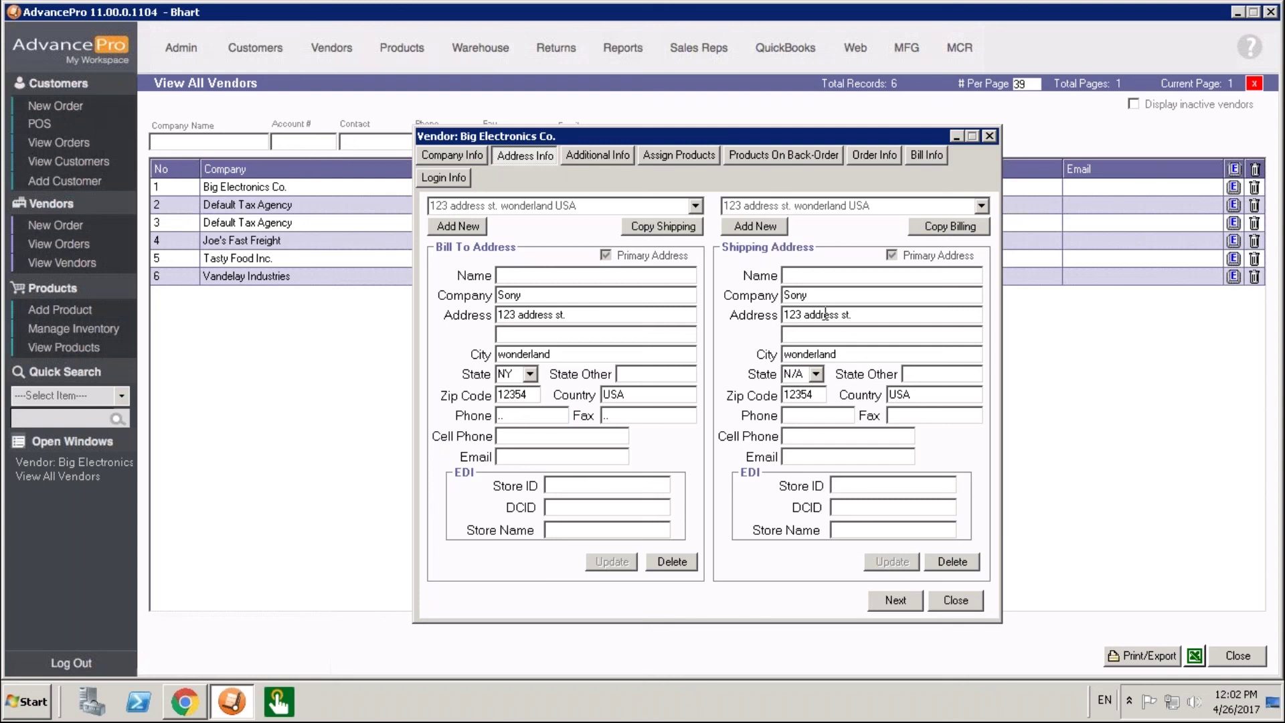
click(982, 206)
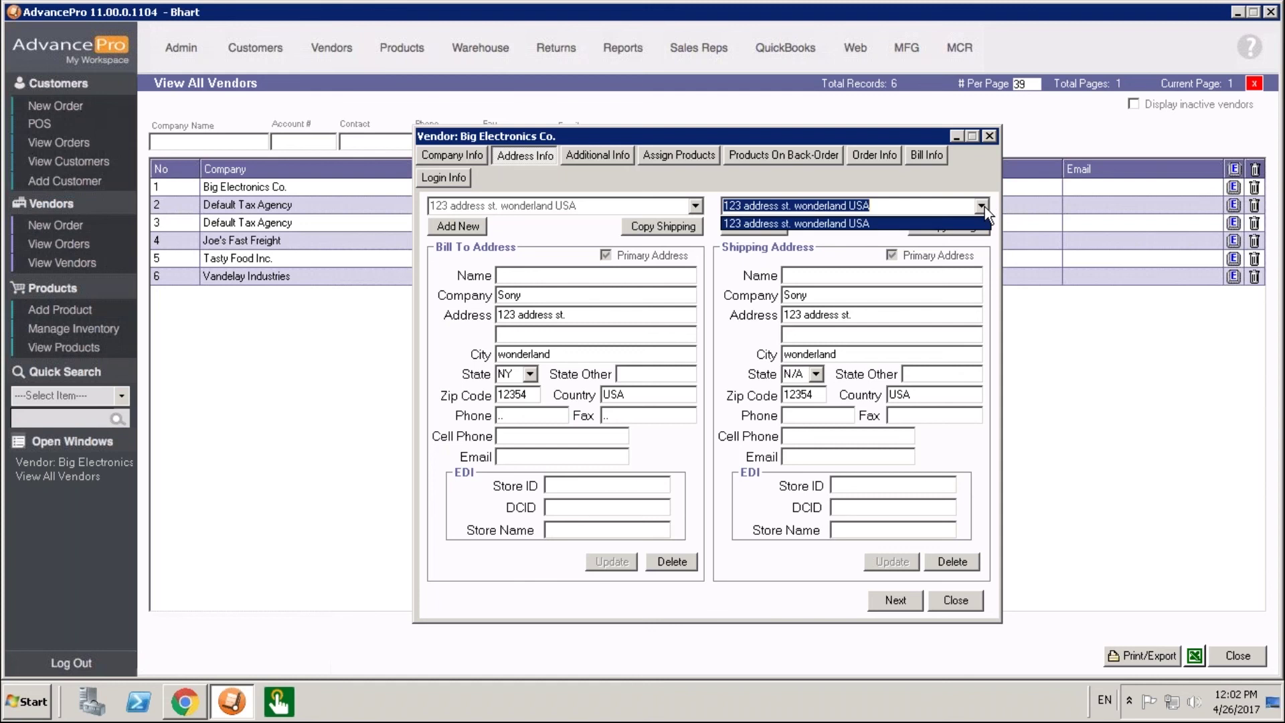
click(980, 206)
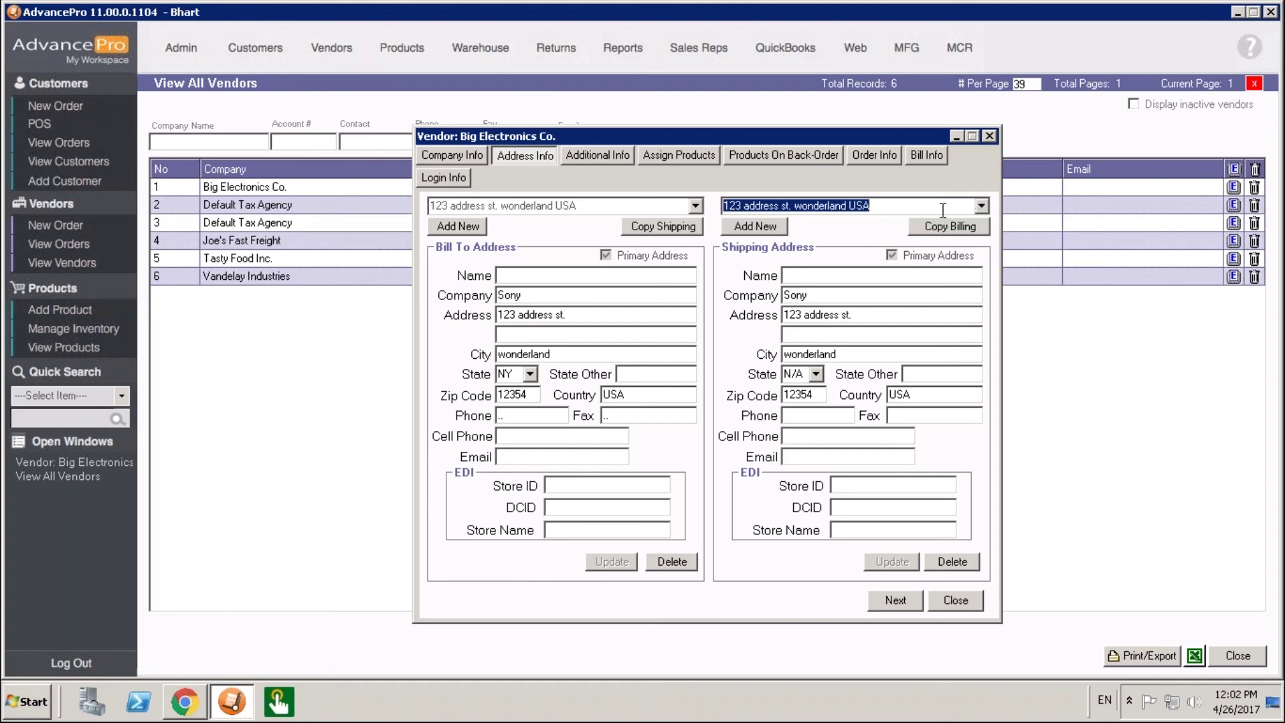
- Examine Big Electronics Co.'s additional info, assigned products, back-orders, orders and bills, and close the vendor record
click(597, 156)
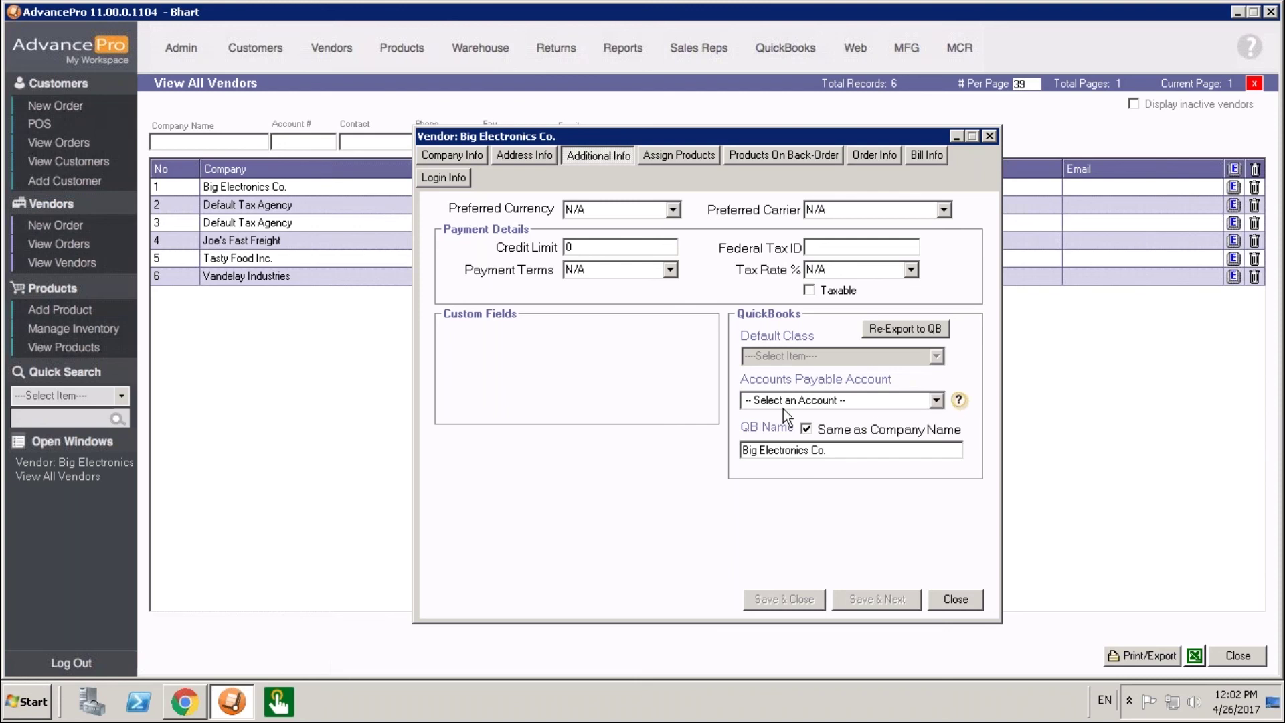
click(661, 160)
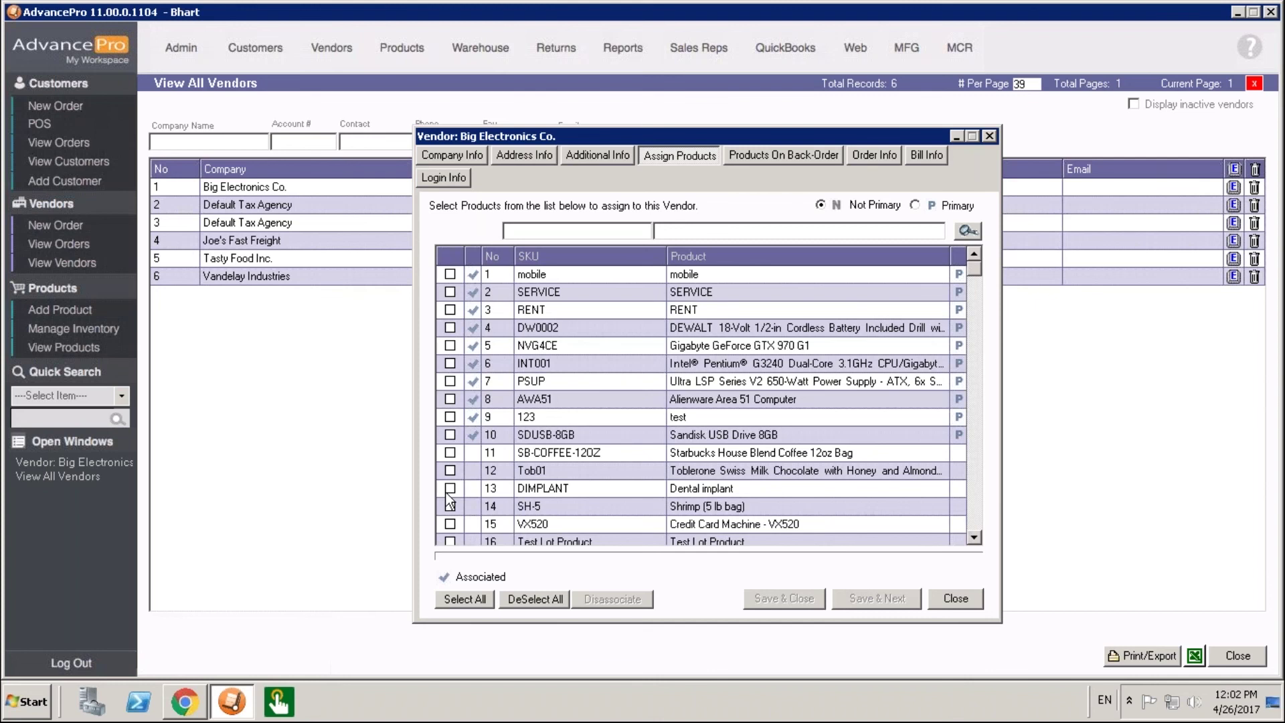
click(759, 155)
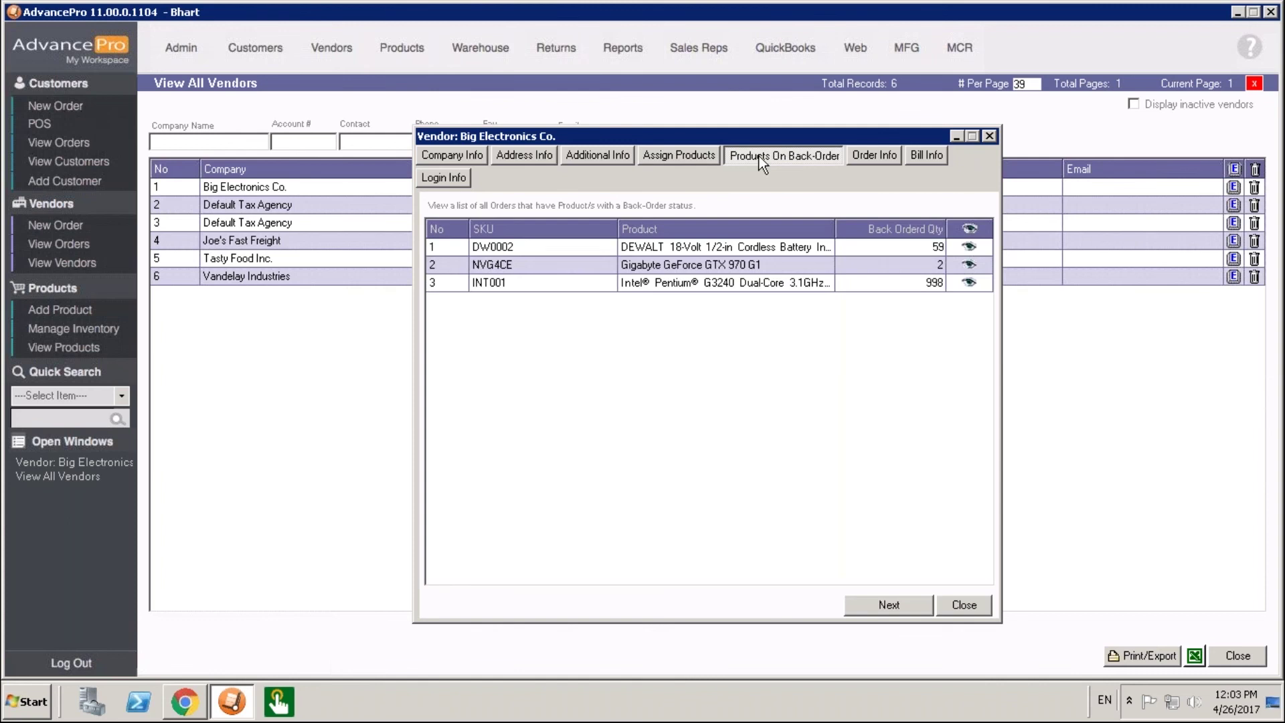
click(890, 156)
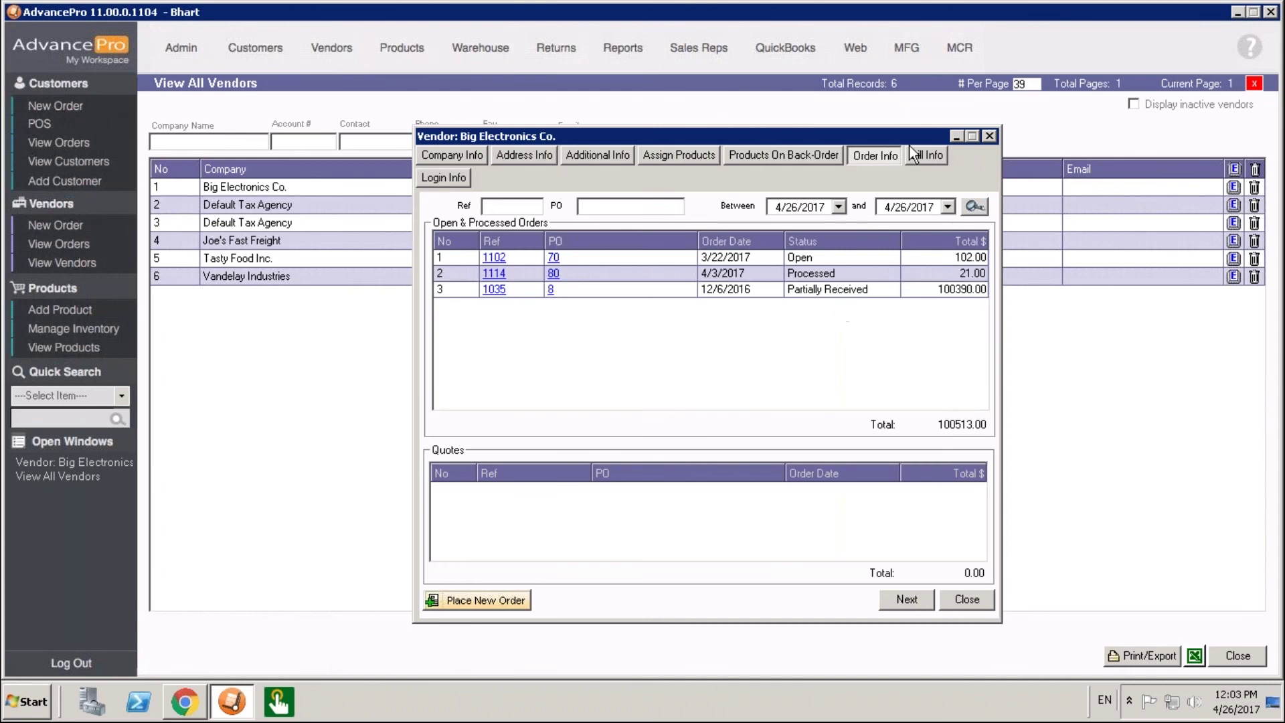
click(922, 159)
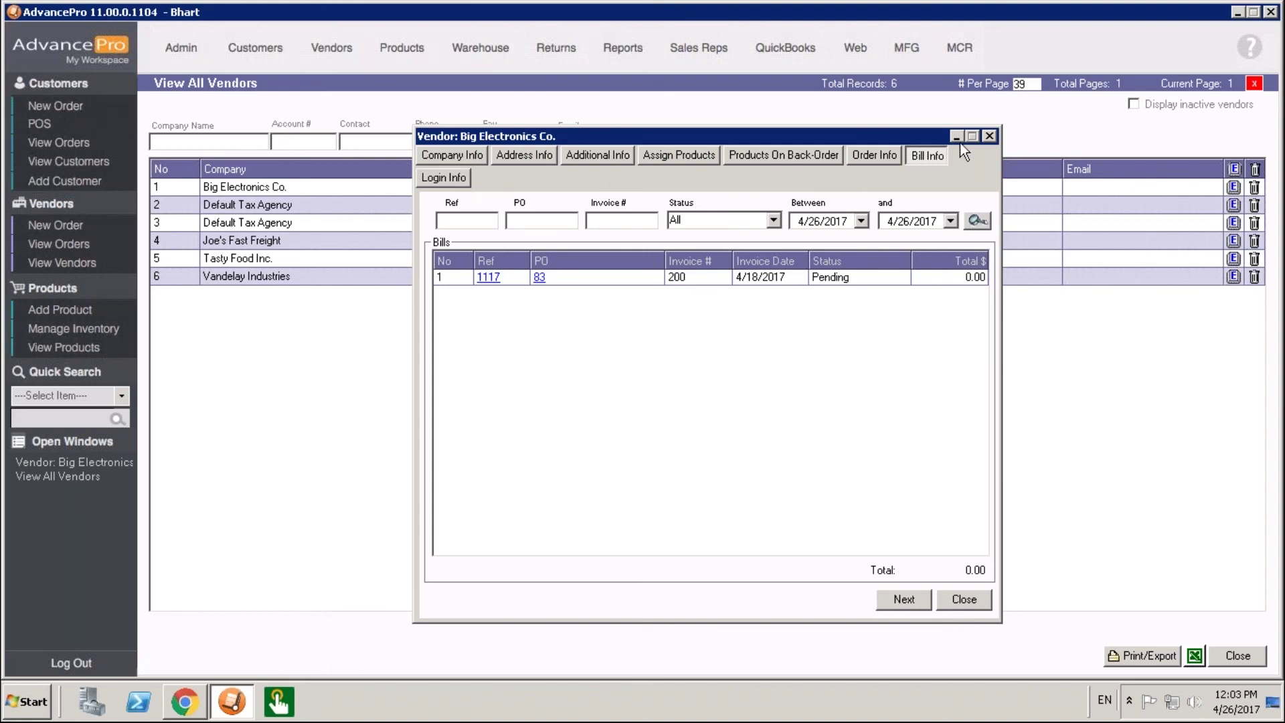
click(989, 136)
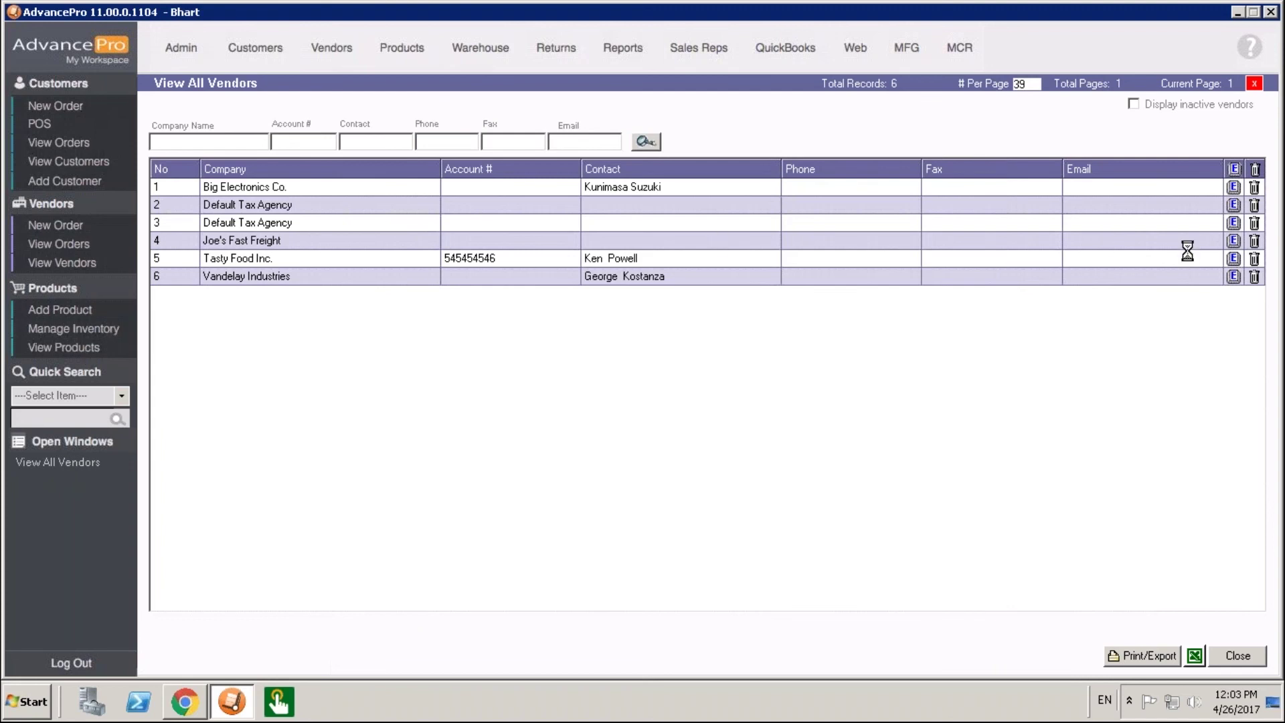
- Open the product 1 minute mask (200kg/55gal barrel) for editing from the list of all products
click(1227, 205)
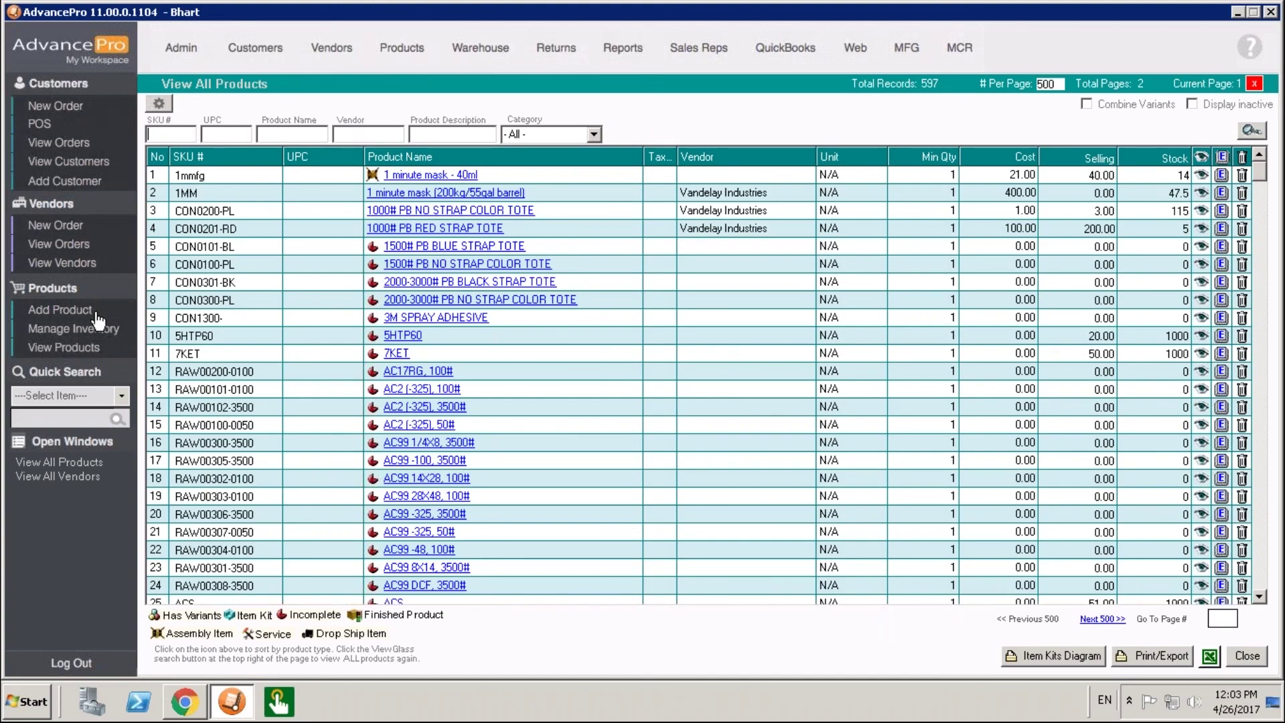
click(403, 46)
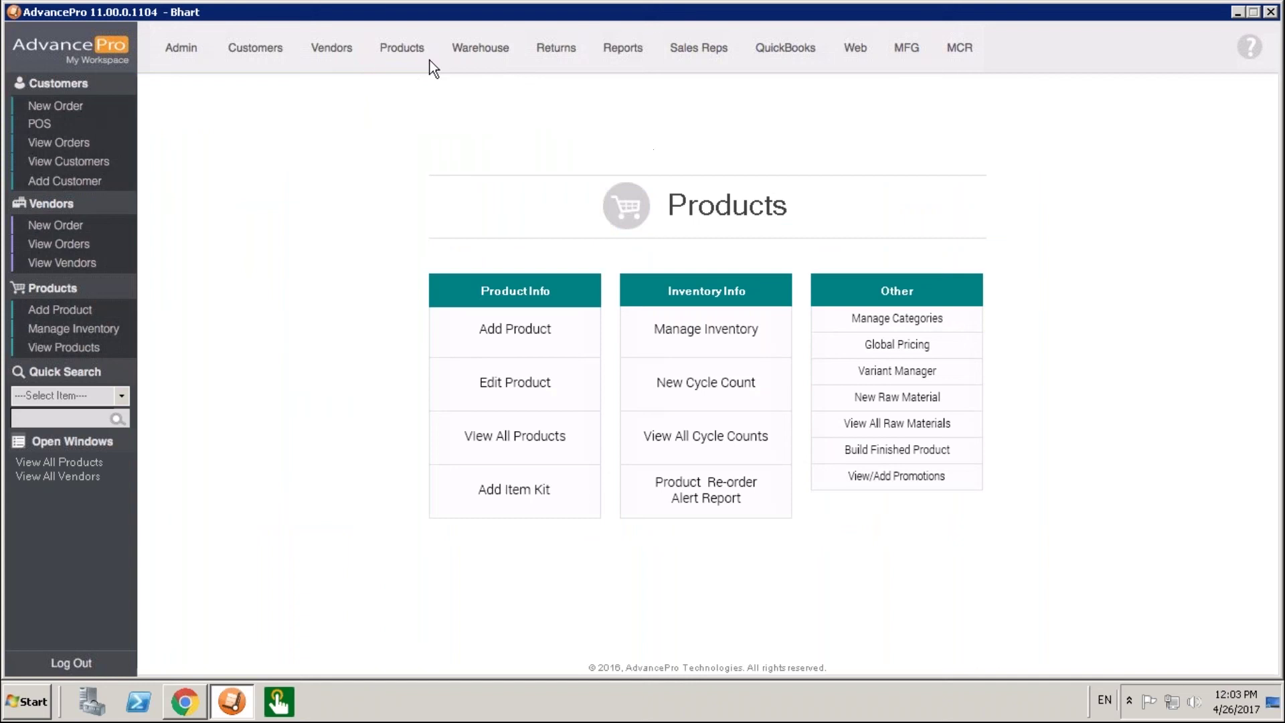
click(529, 391)
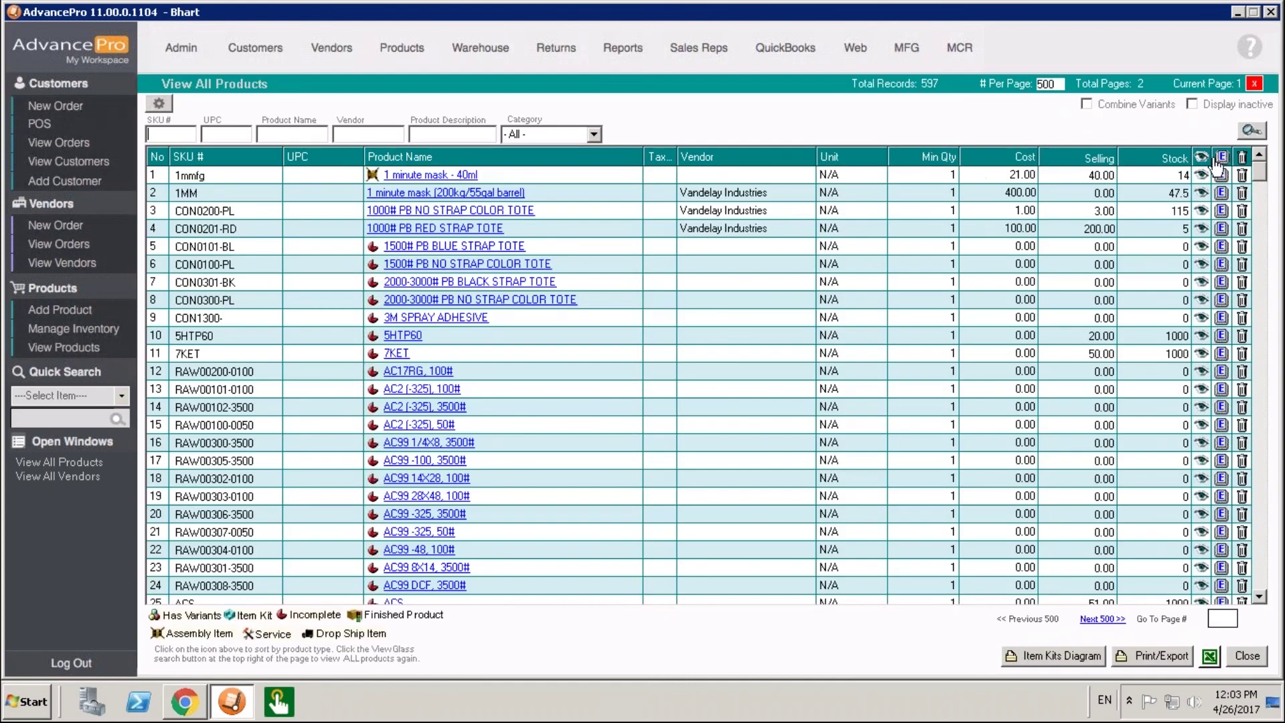
click(1222, 195)
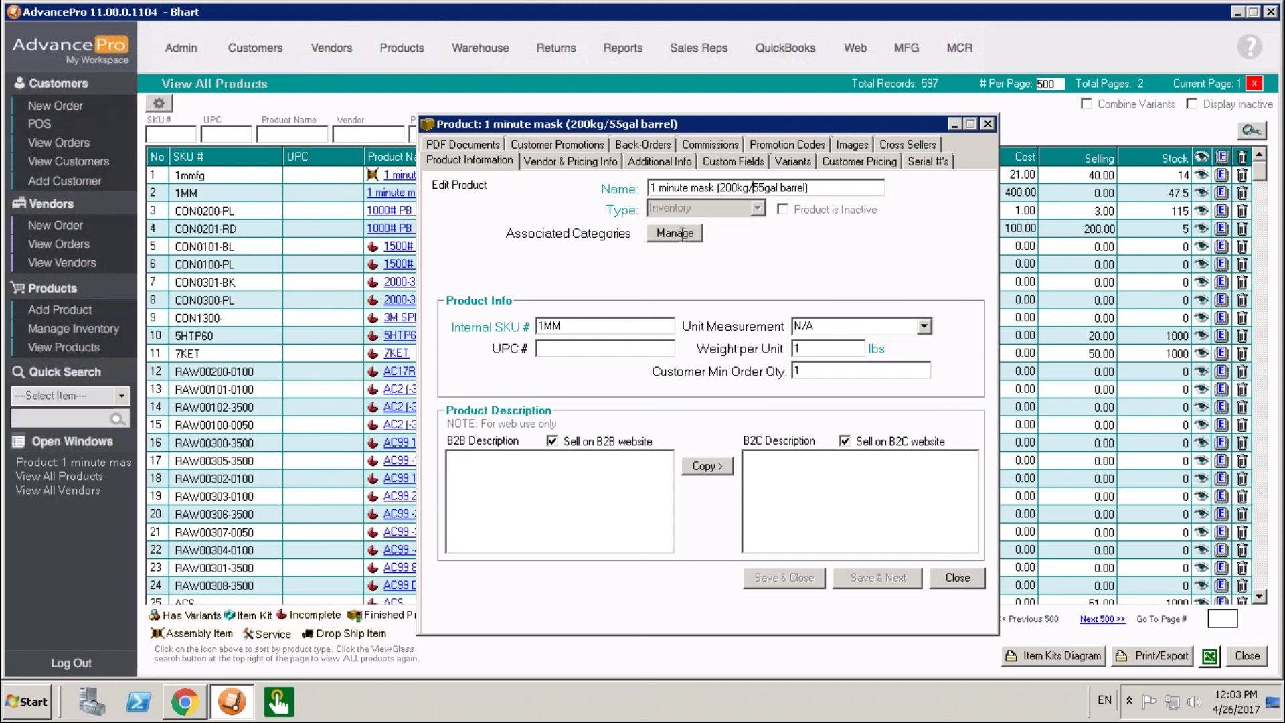
- Review the product's SKU and UPC fields and set its unit measurement to Box
click(613, 328)
click(605, 349)
click(924, 327)
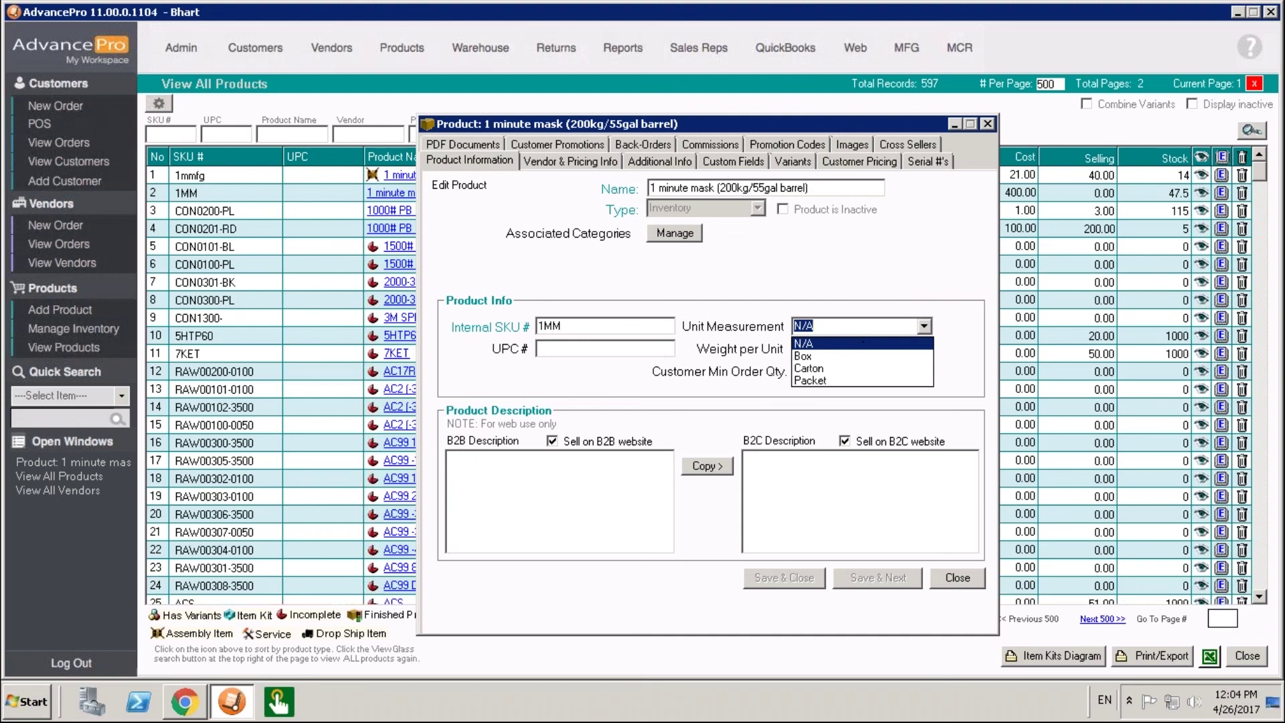
click(862, 356)
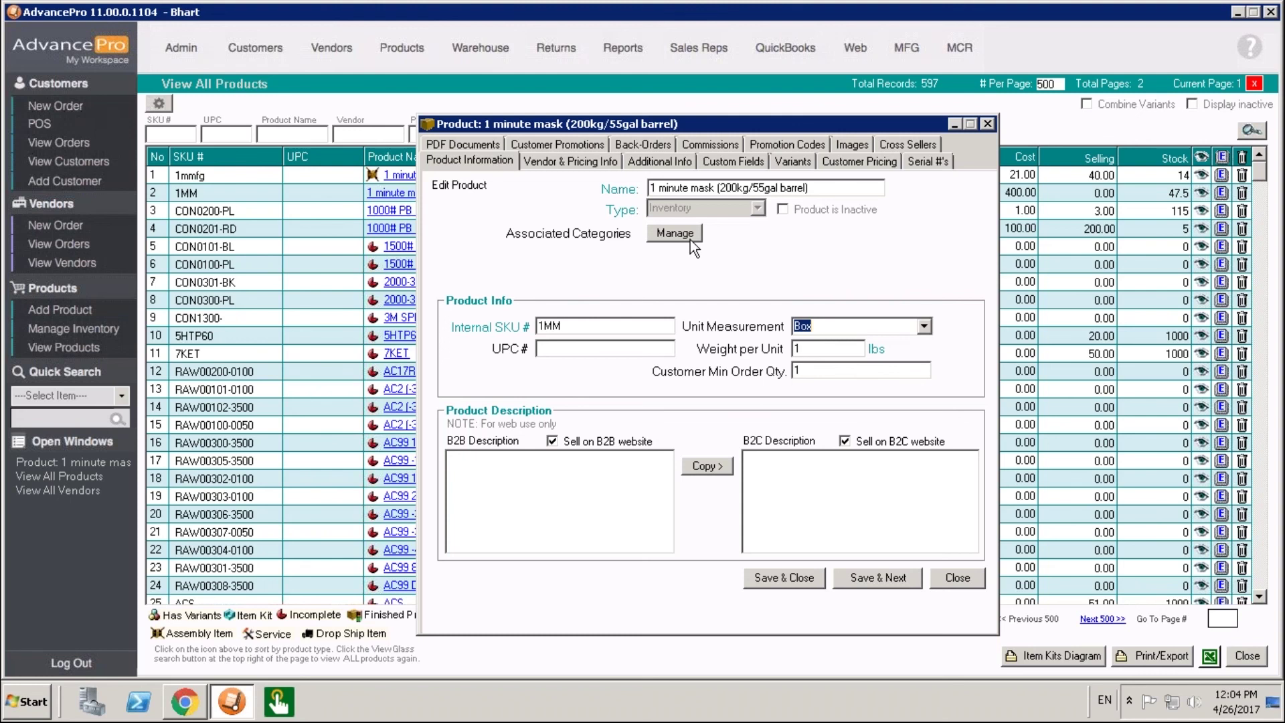
click(929, 325)
click(927, 325)
click(477, 487)
- Associate Tasty Food Inc. as an additional vendor of the product
click(553, 164)
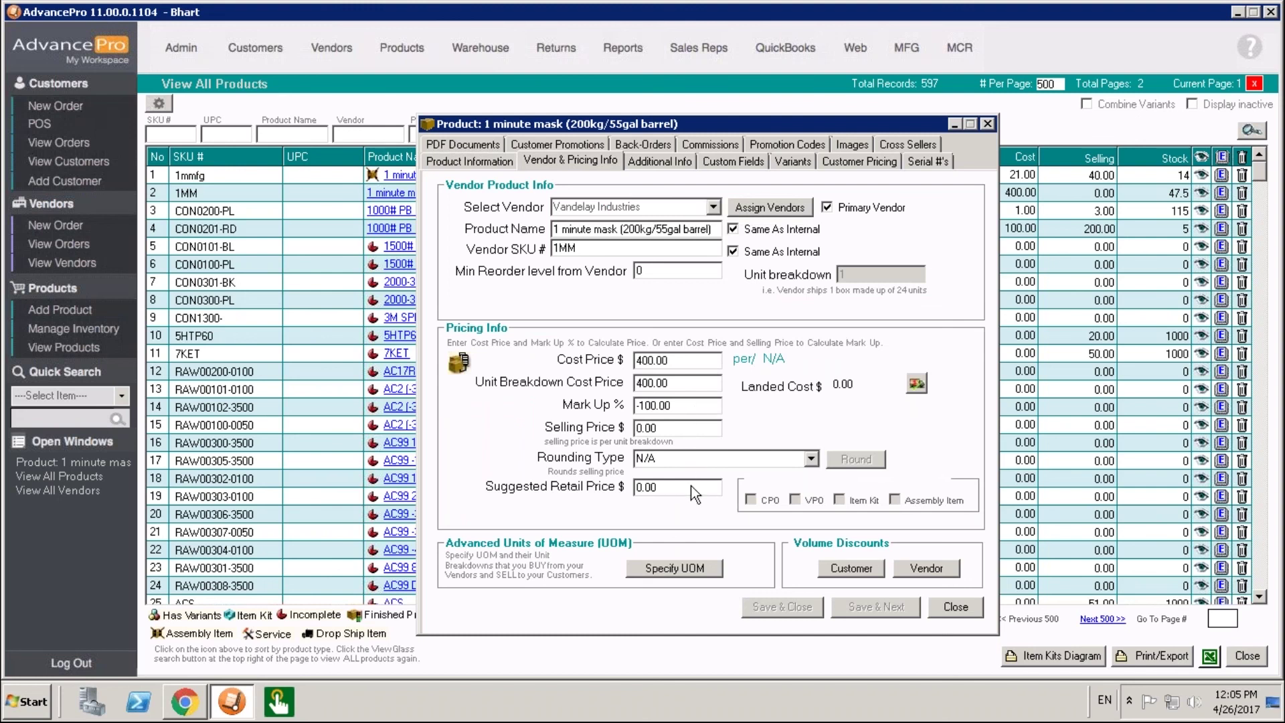
click(793, 207)
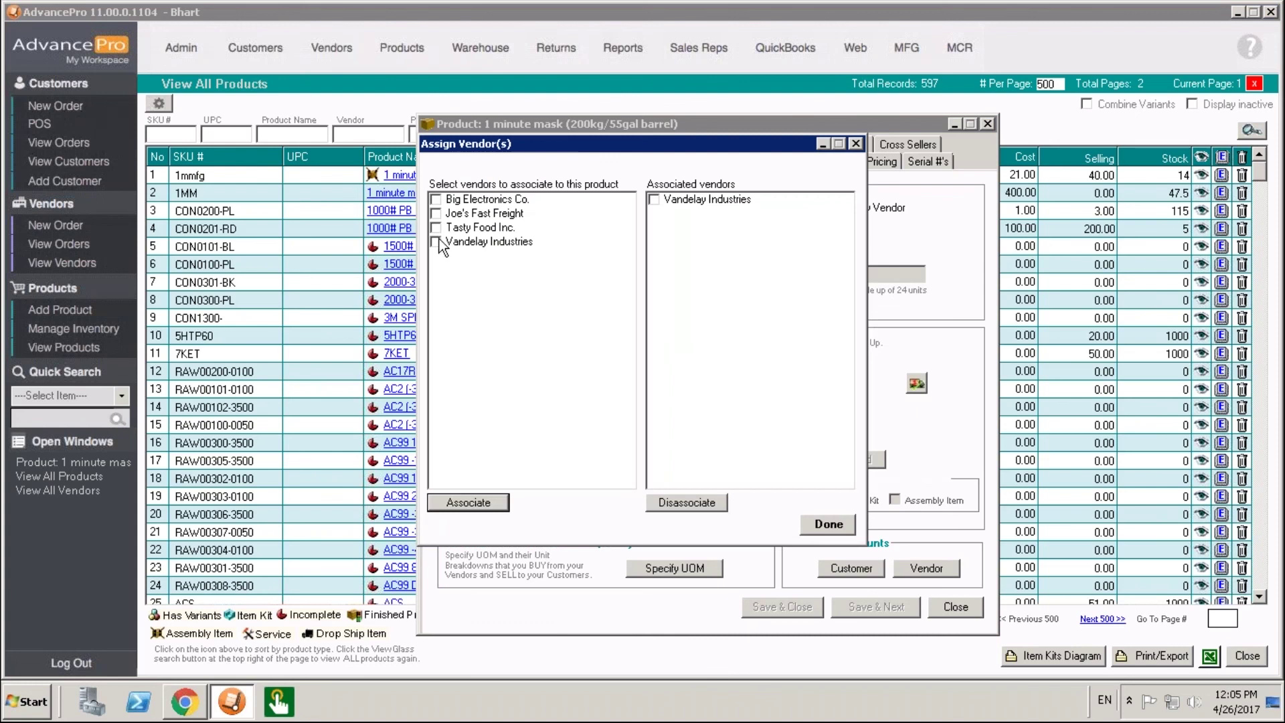
click(435, 227)
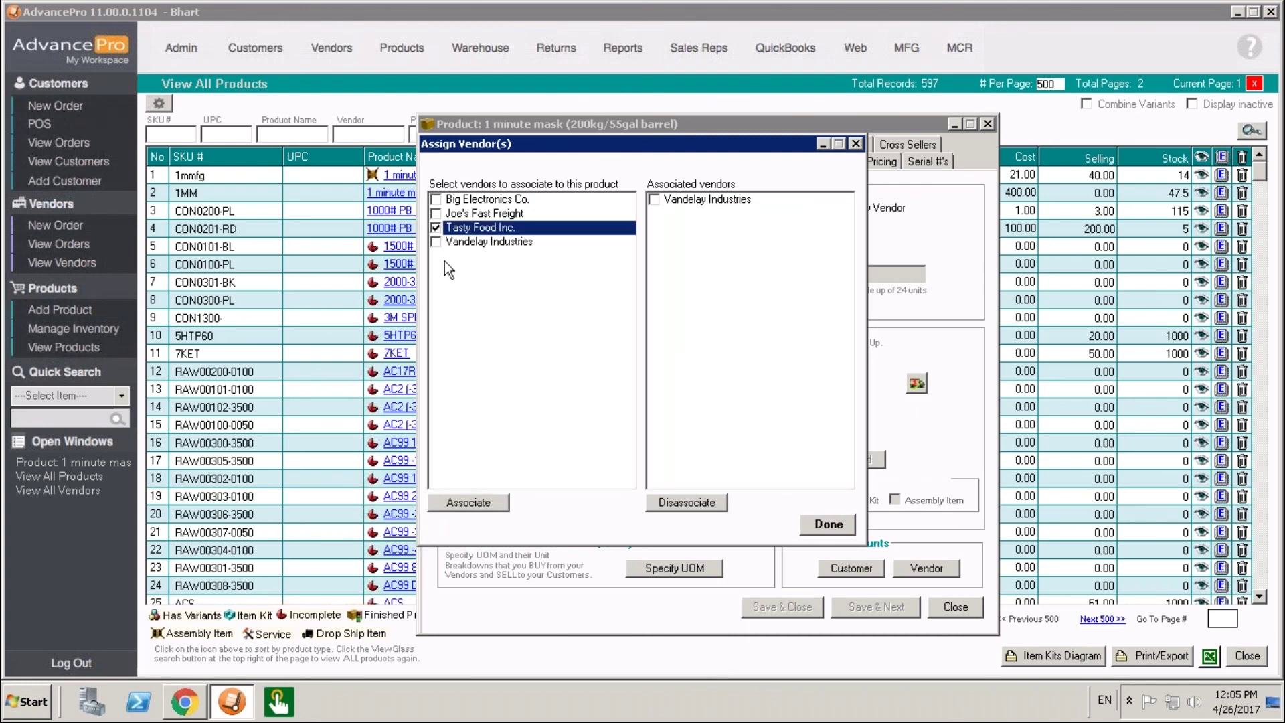
click(468, 504)
click(834, 528)
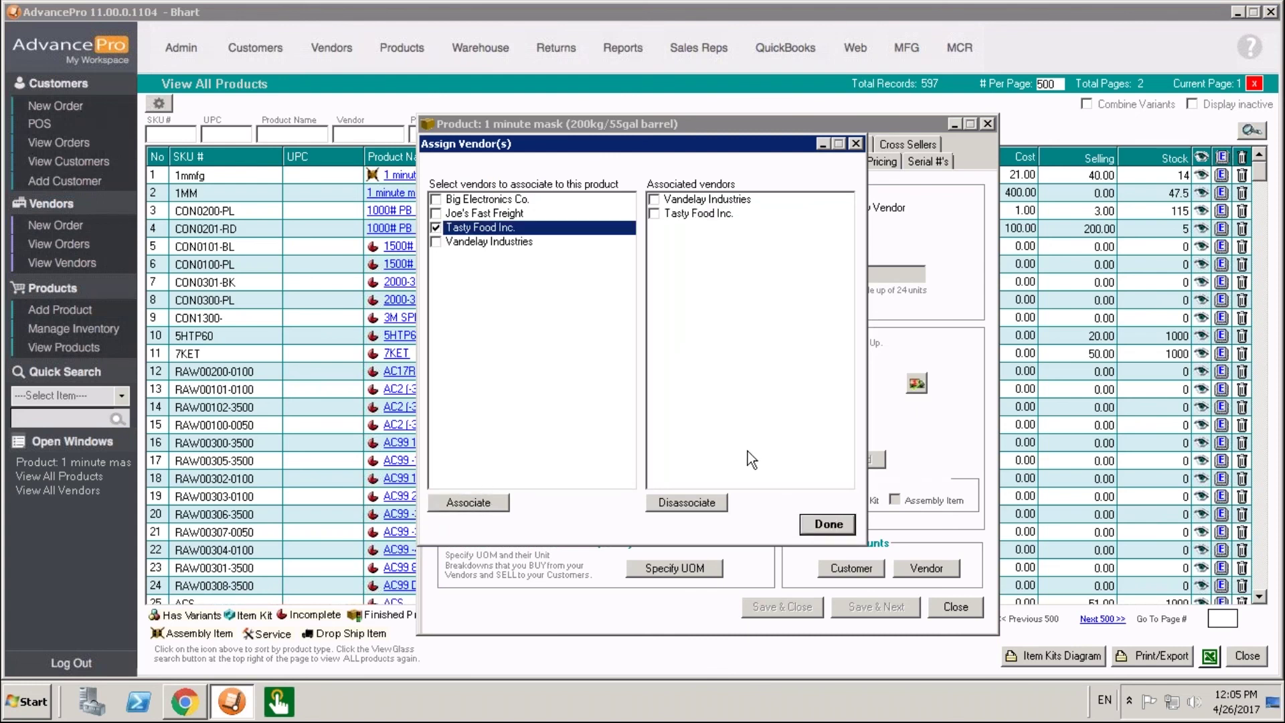
- Show the product's vendor information for Tasty Food Inc. and set its unit breakdown to 10
click(620, 230)
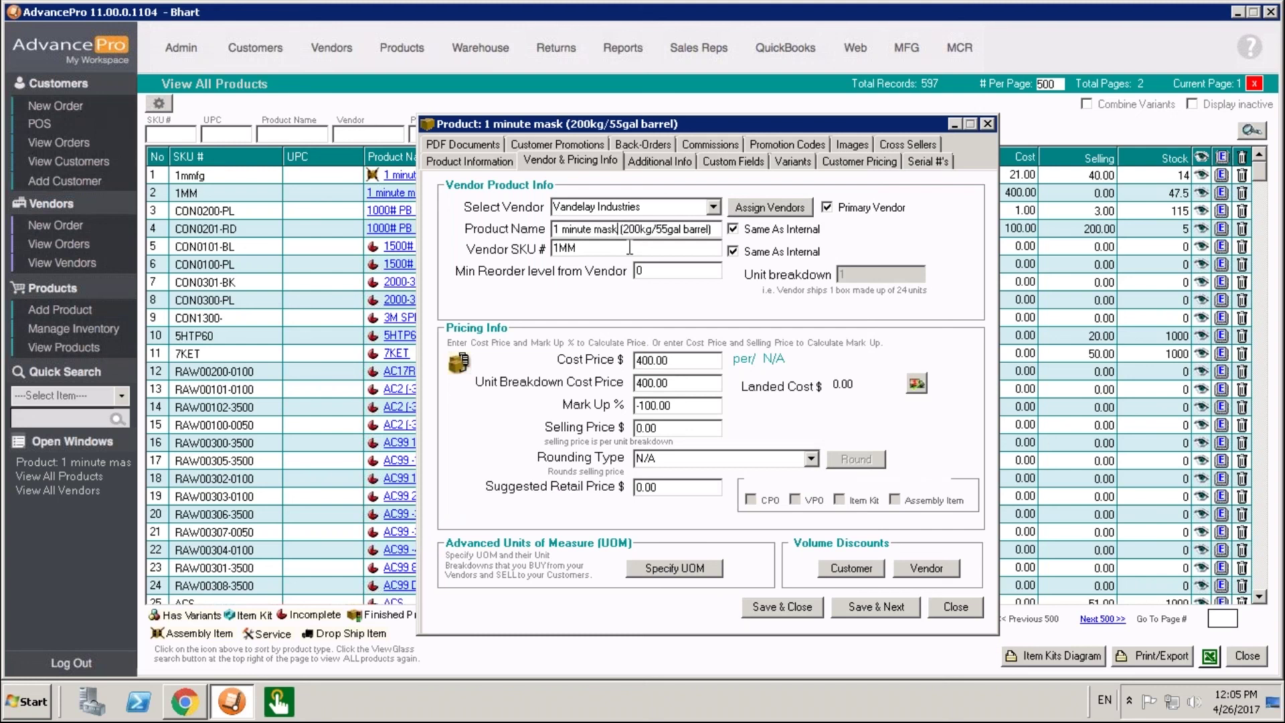
click(635, 248)
click(713, 209)
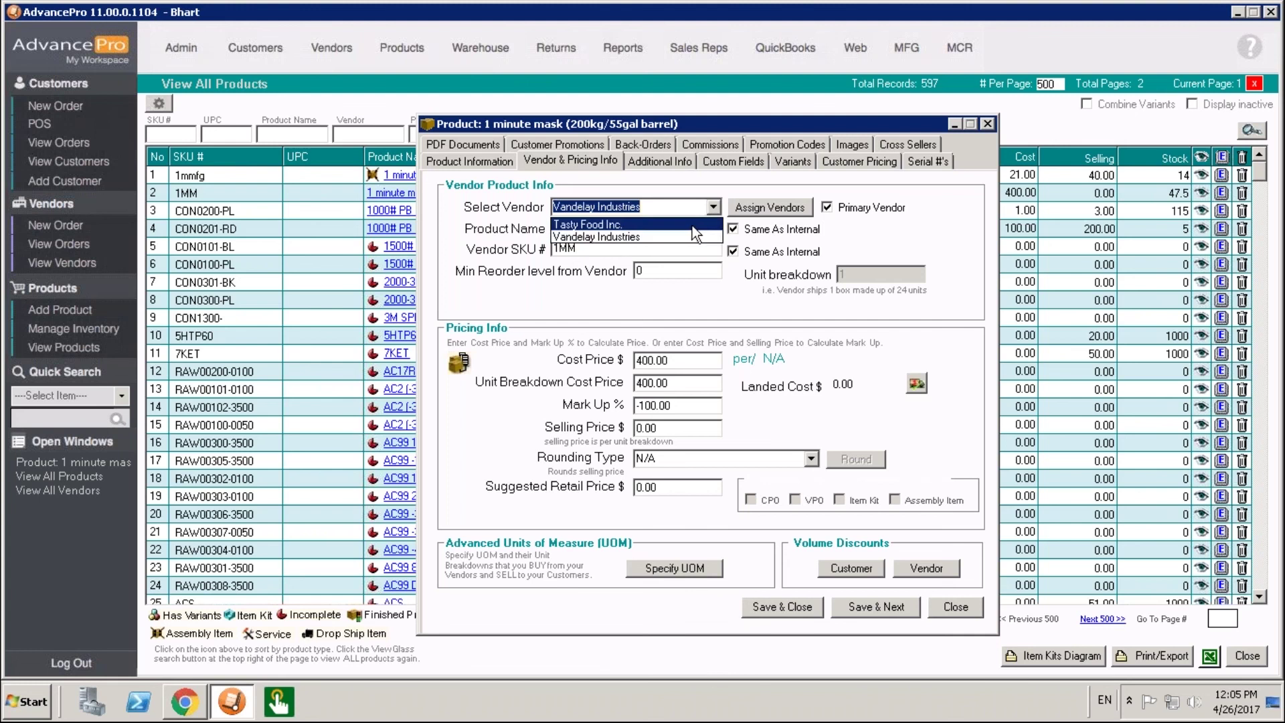
click(693, 226)
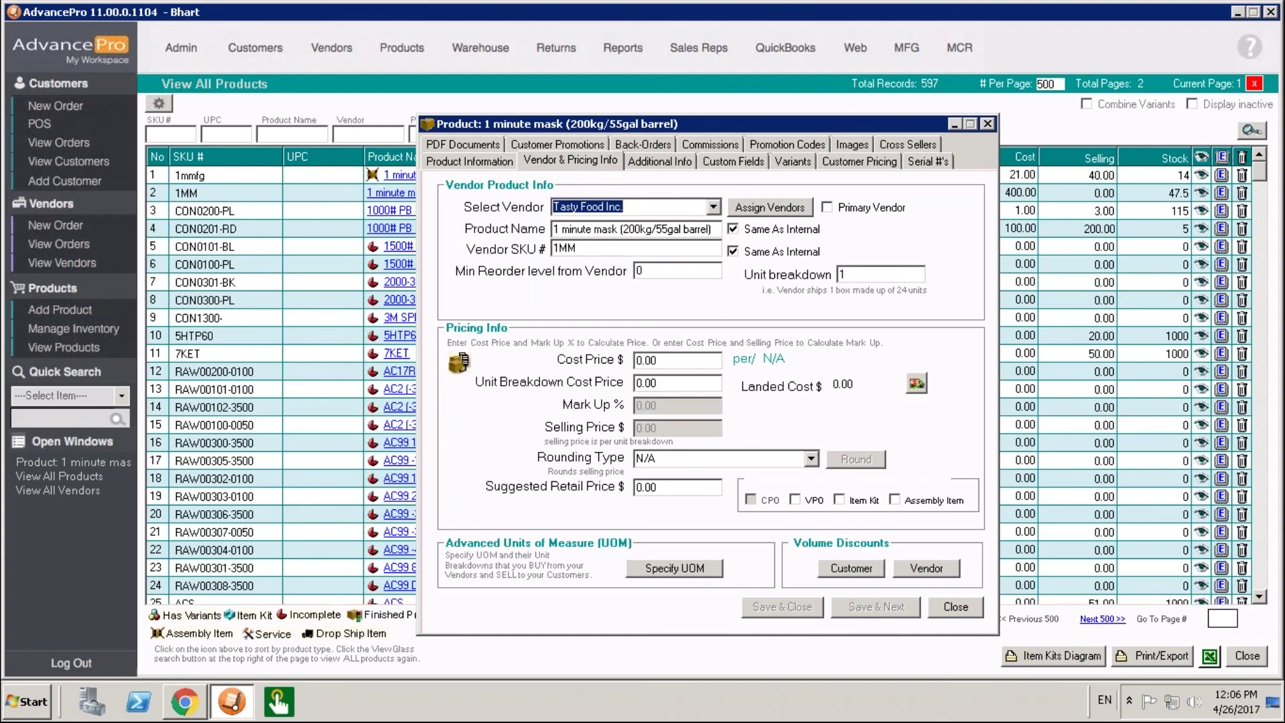
click(863, 274)
text(0)
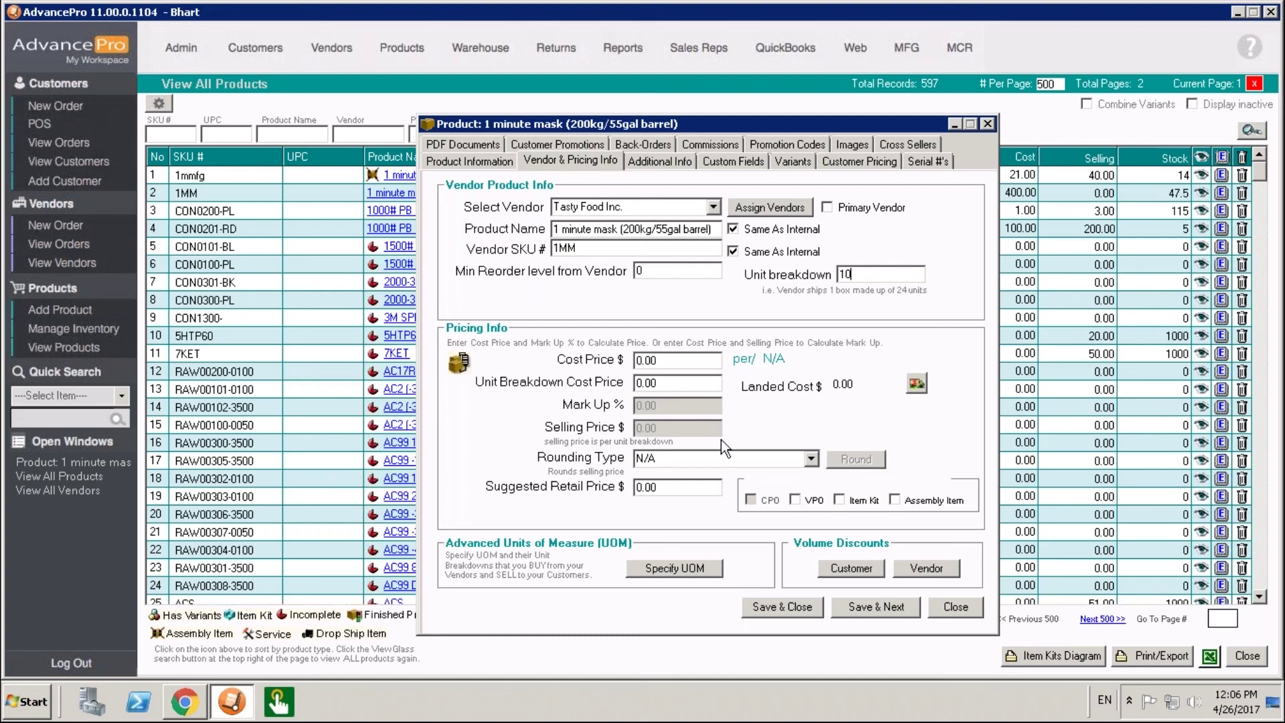
- Set the product's cost price from Tasty Food Inc. to 10.00
click(671, 360)
key(BackSpace)
key(BackSpace)
key(BackSpace)
key(BackSpace)
text(10.00)
click(643, 385)
- Examine the product's reorder alert levels, quantity per pallet, custom fields and variant options
click(650, 161)
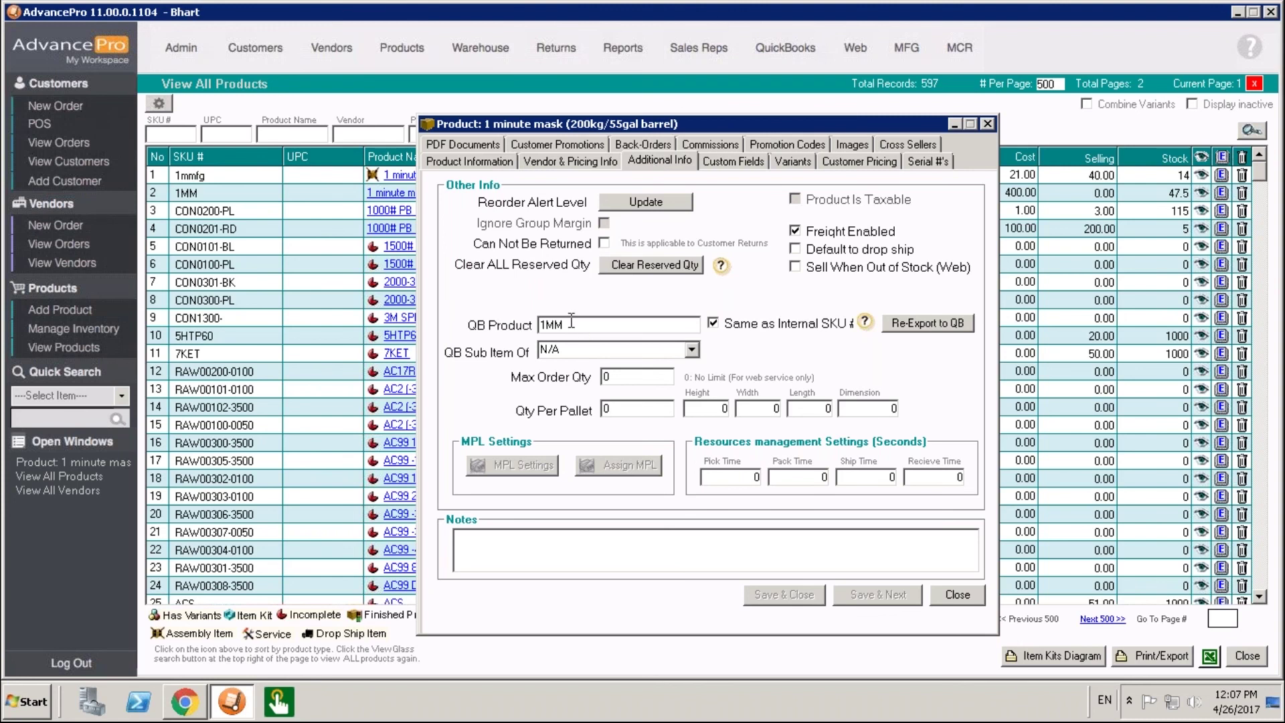
click(657, 212)
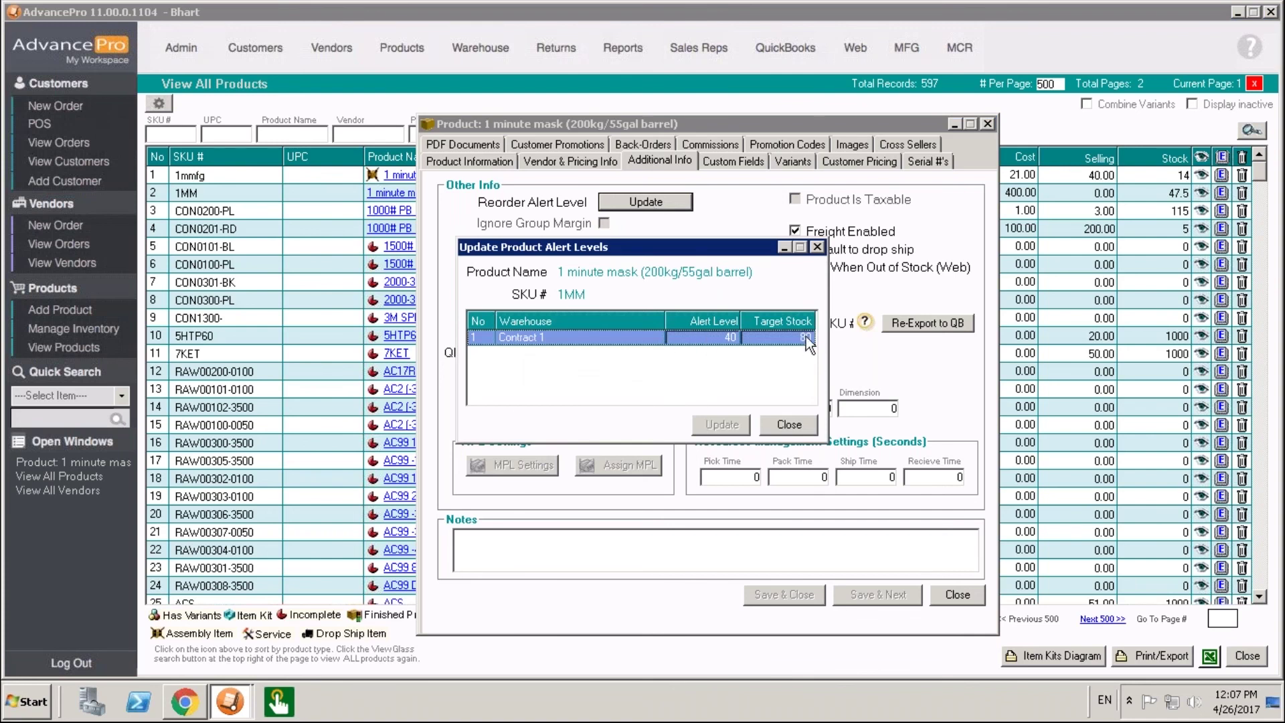
click(797, 427)
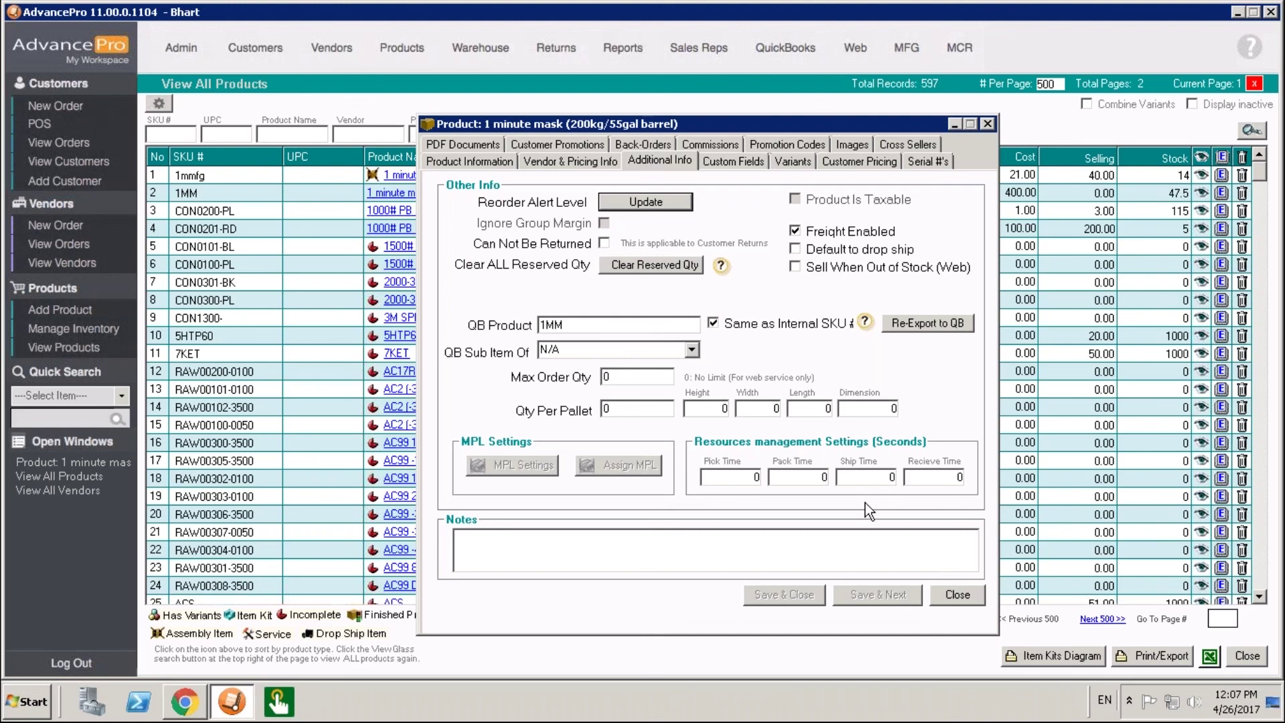
click(636, 409)
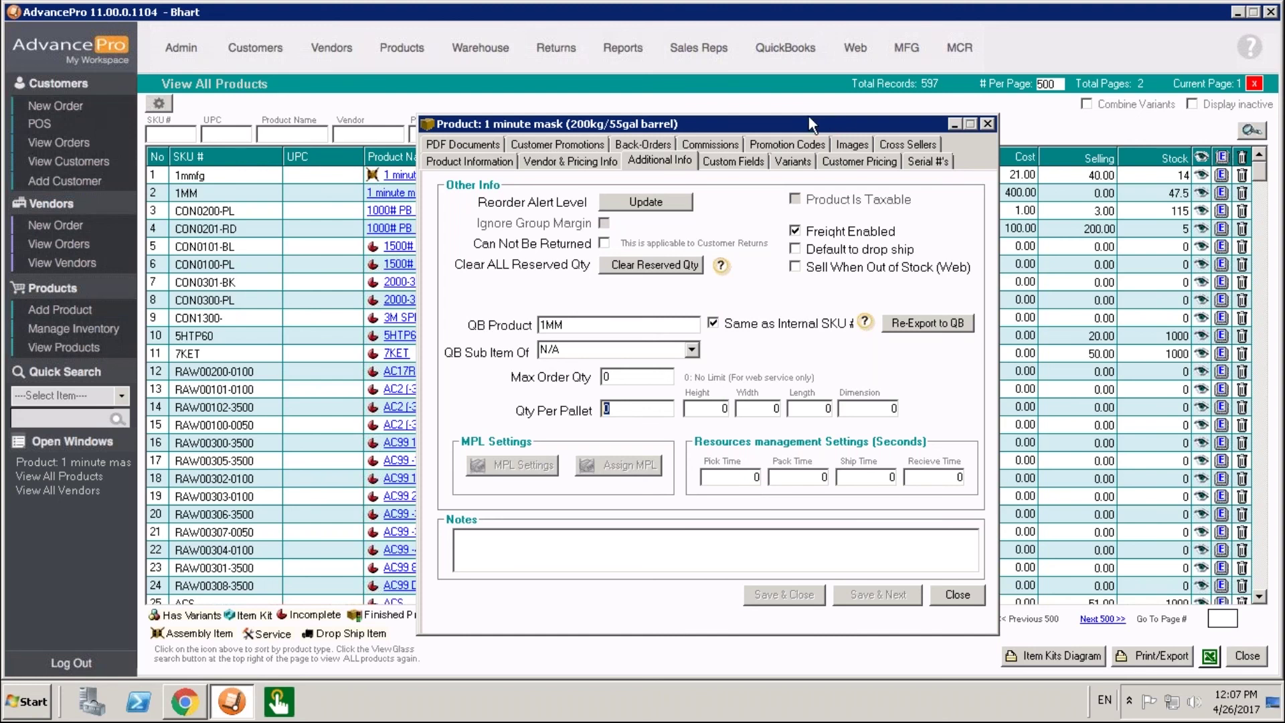
click(736, 165)
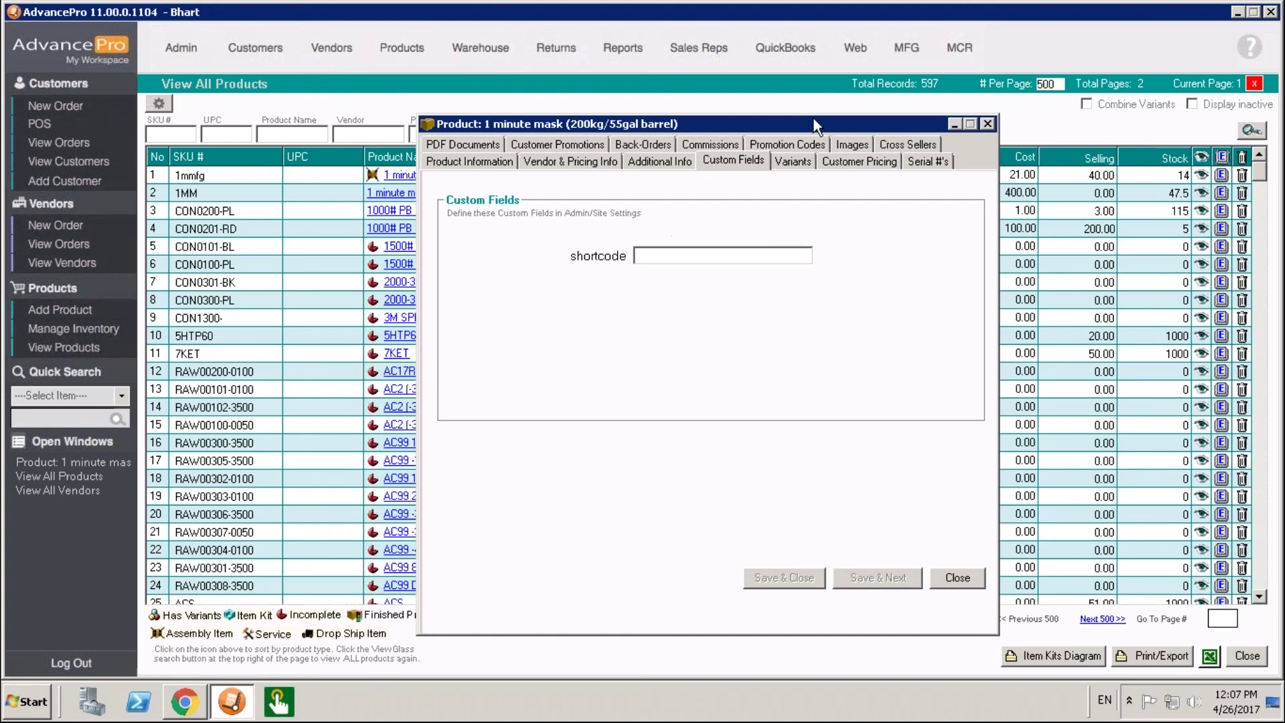
click(810, 163)
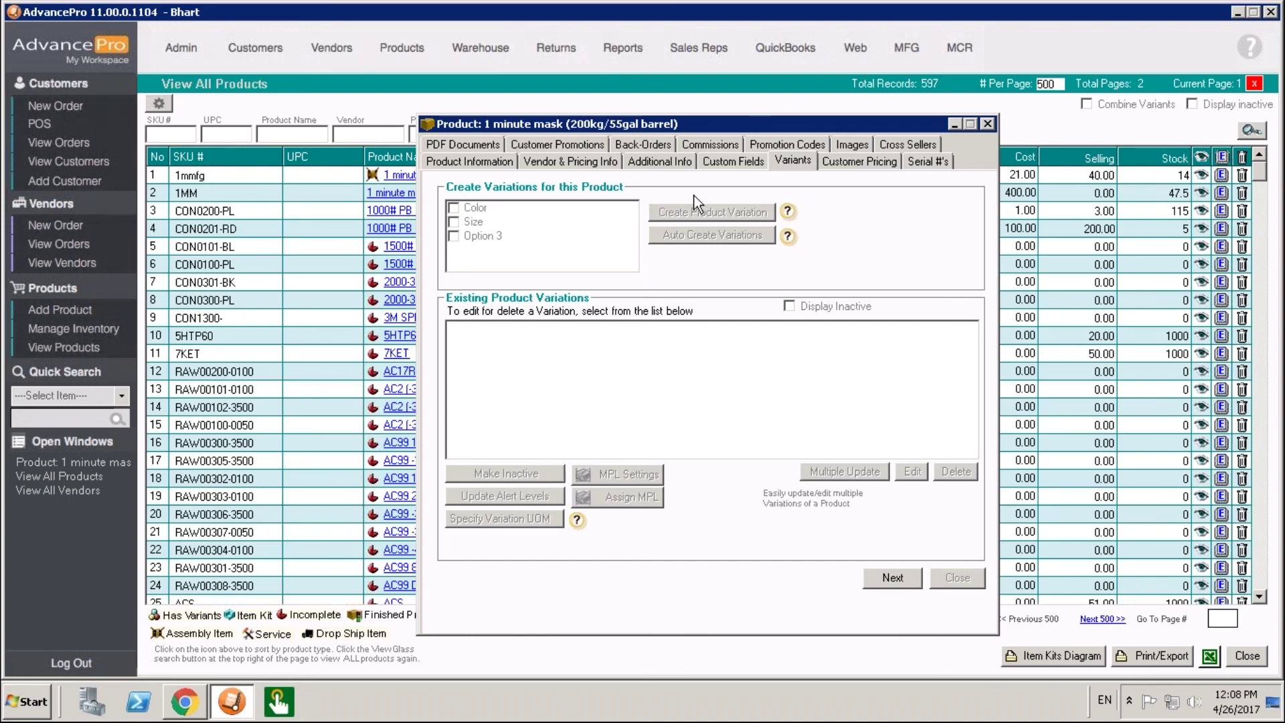
- Start a customer pricing exception for Demo Customer1 on the product and discard it without saving
click(849, 161)
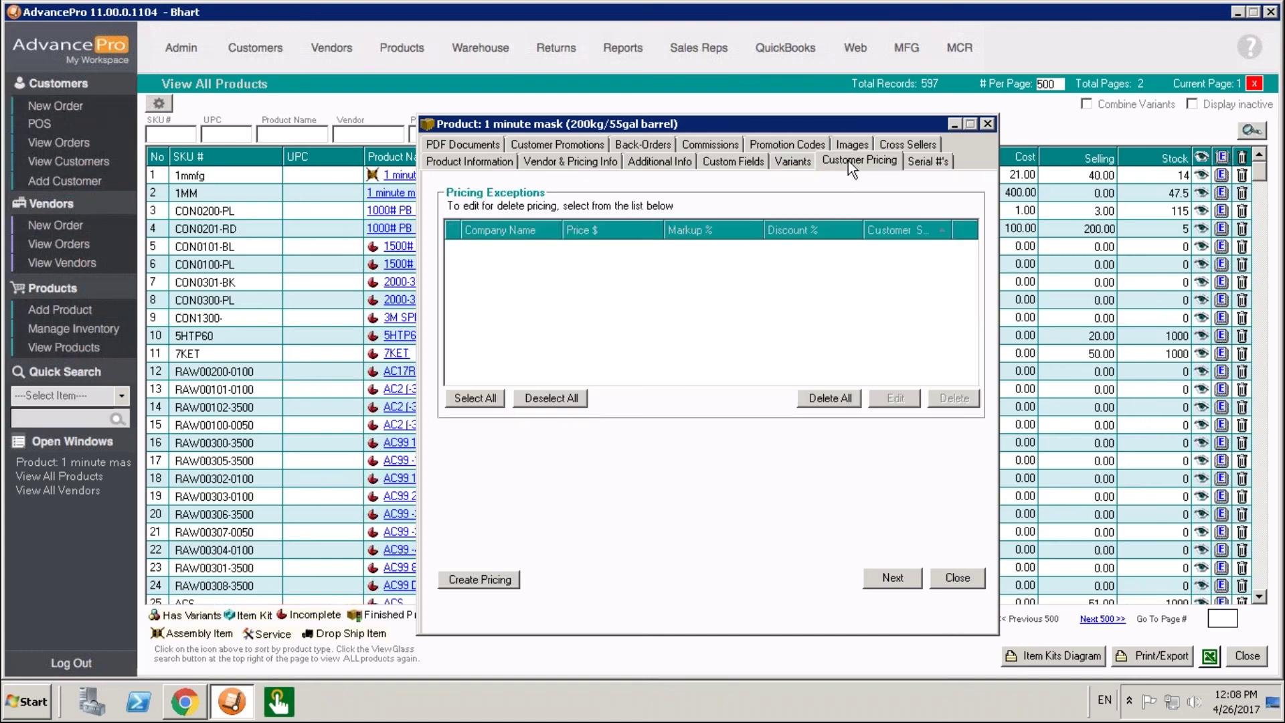
click(499, 581)
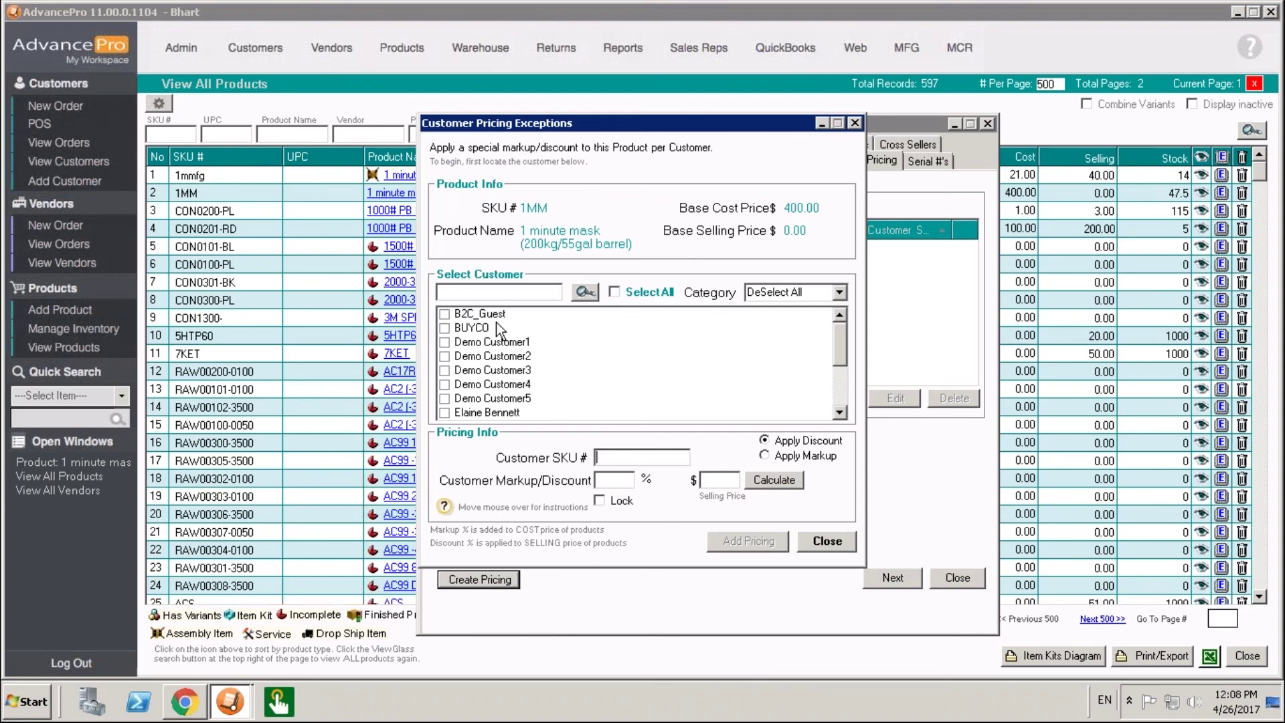
click(444, 343)
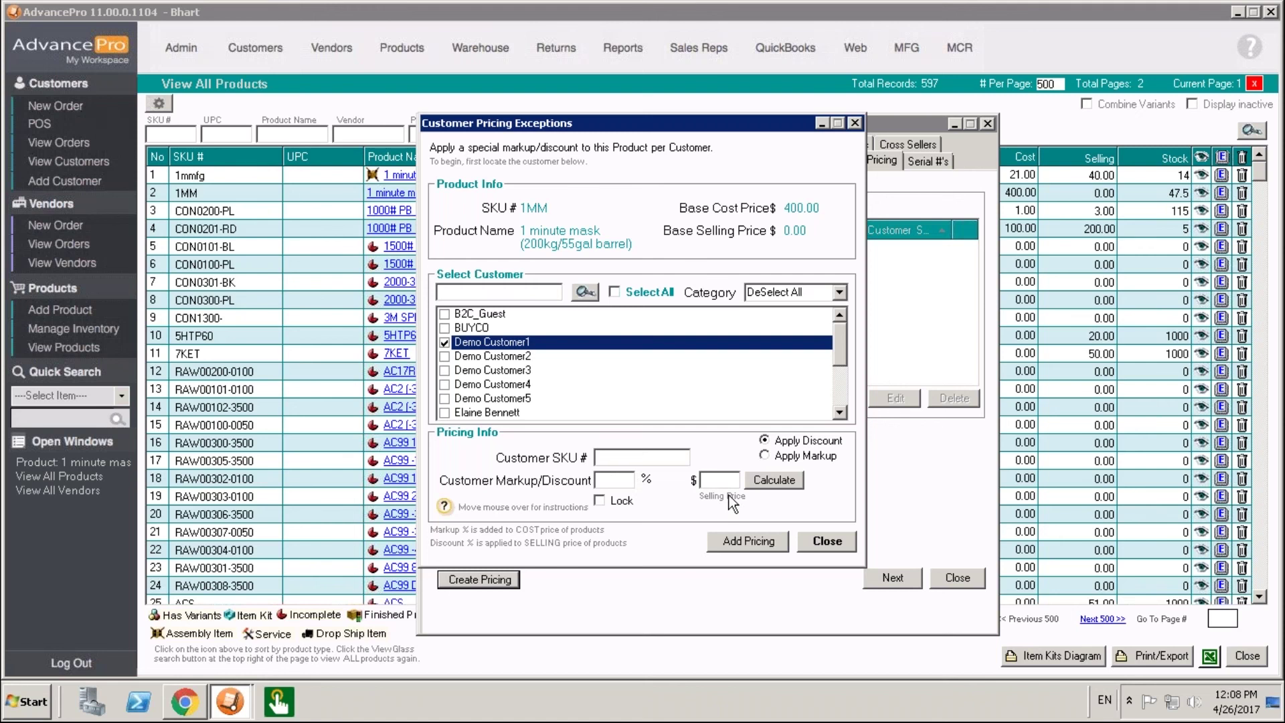
click(822, 546)
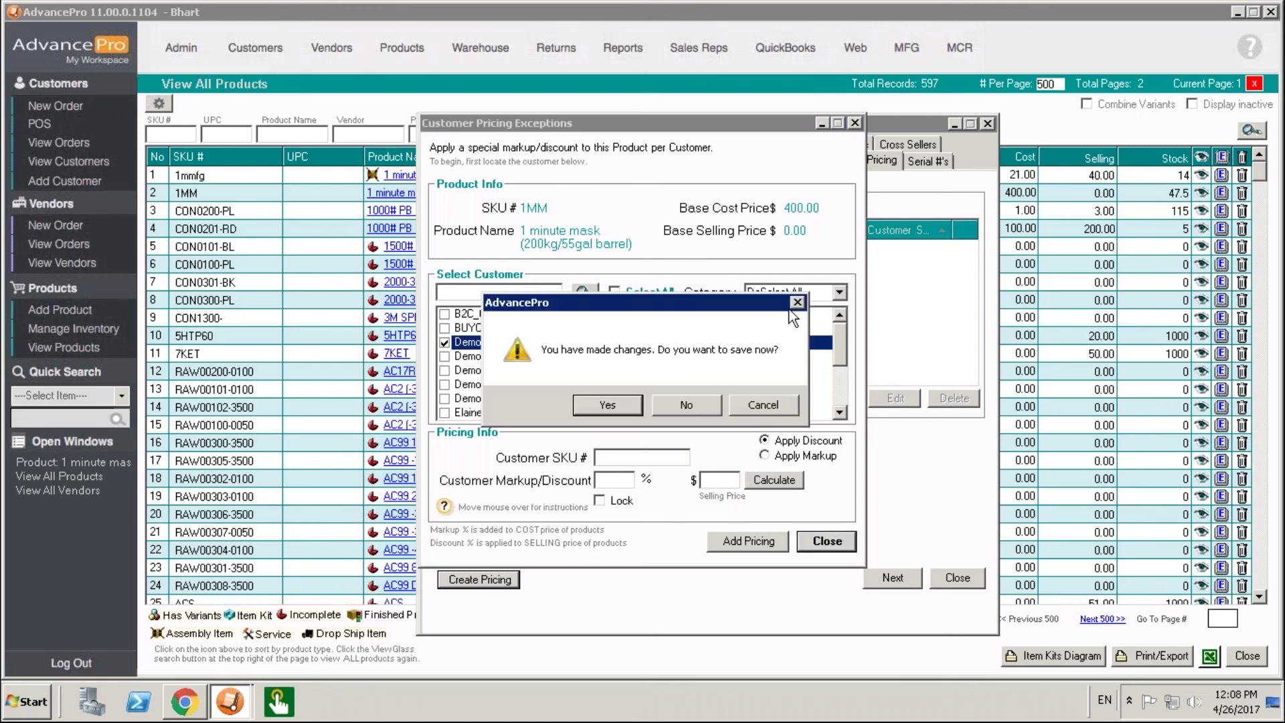
click(700, 404)
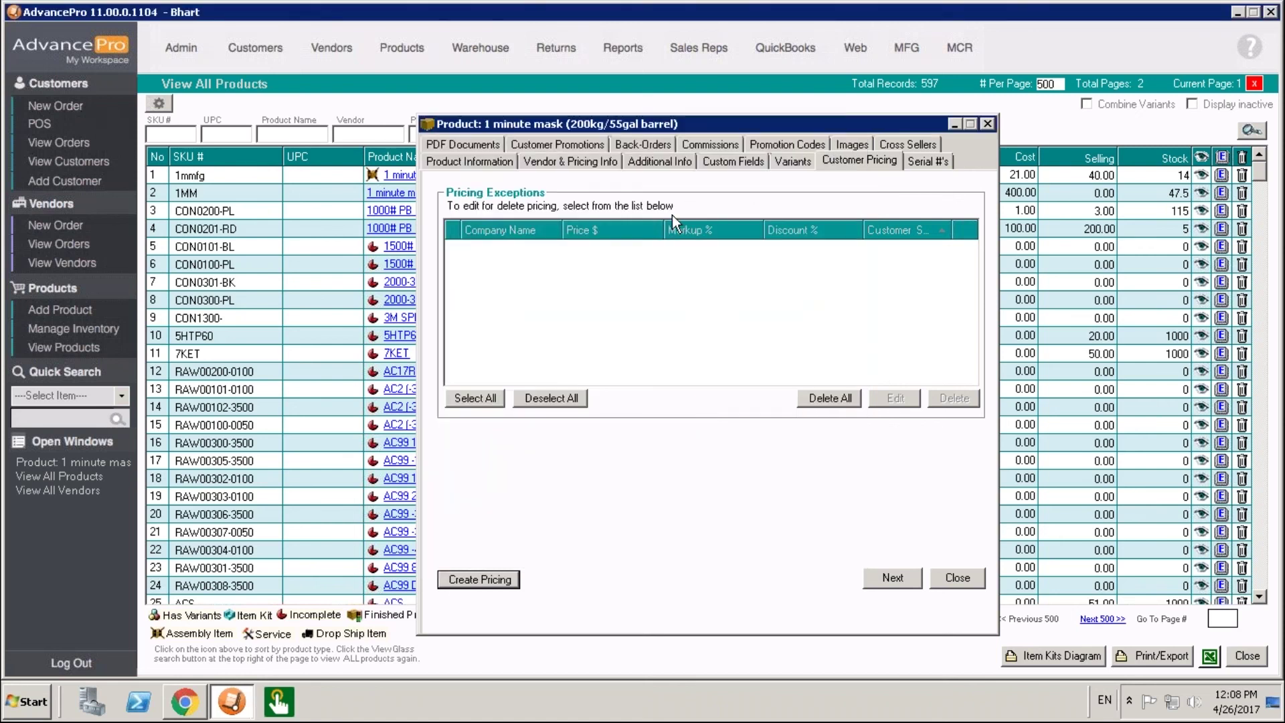
- Examine the product's batch numbers, cross sellers, images, commissions, back-orders and PDF documents
click(936, 162)
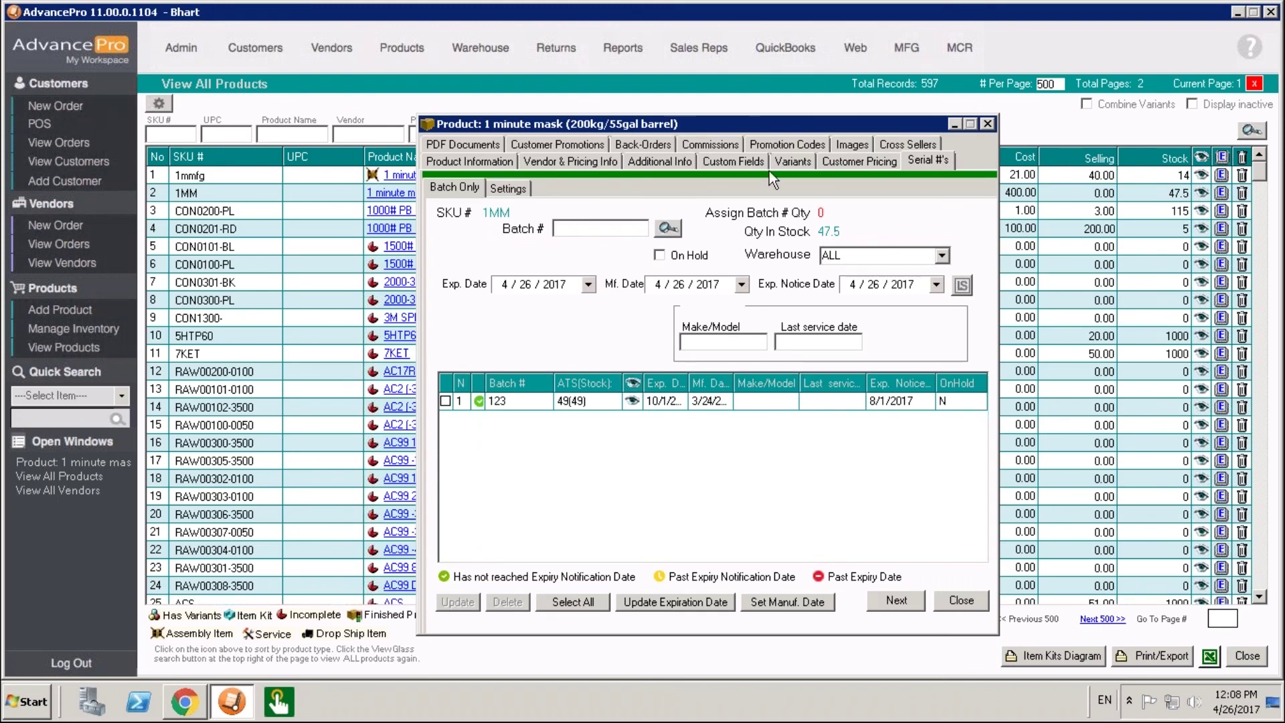
click(919, 146)
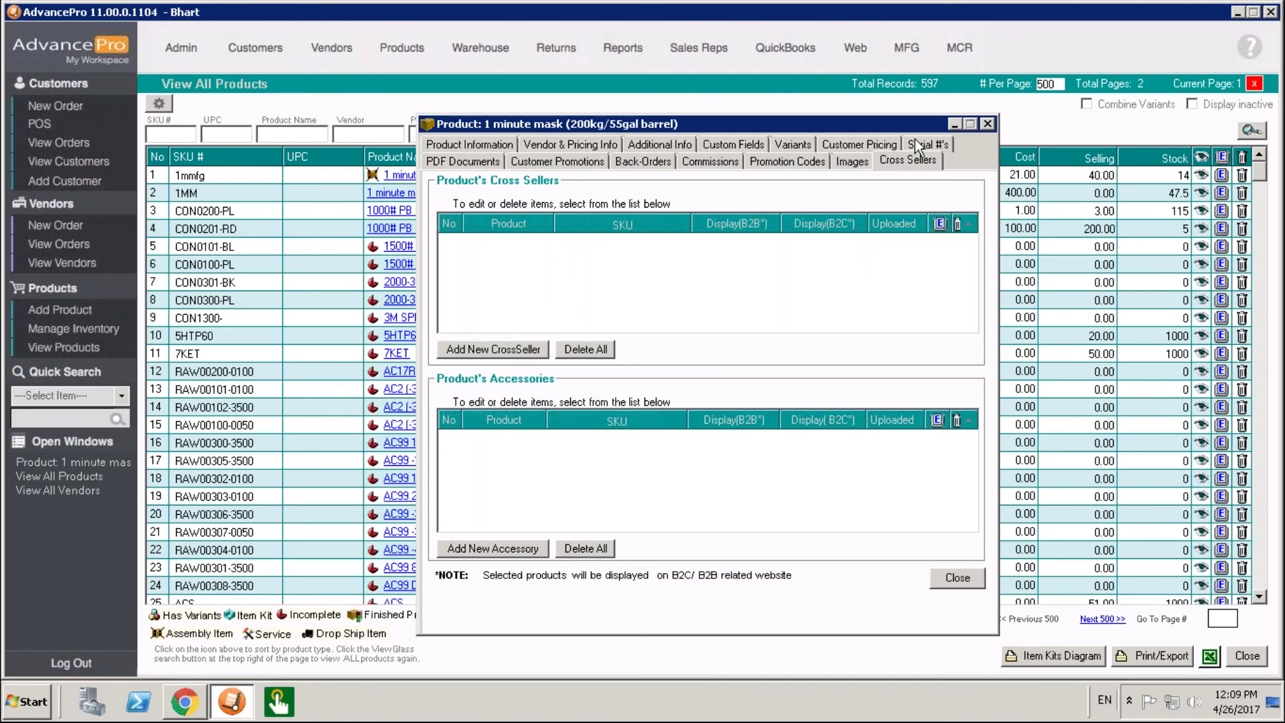
click(849, 163)
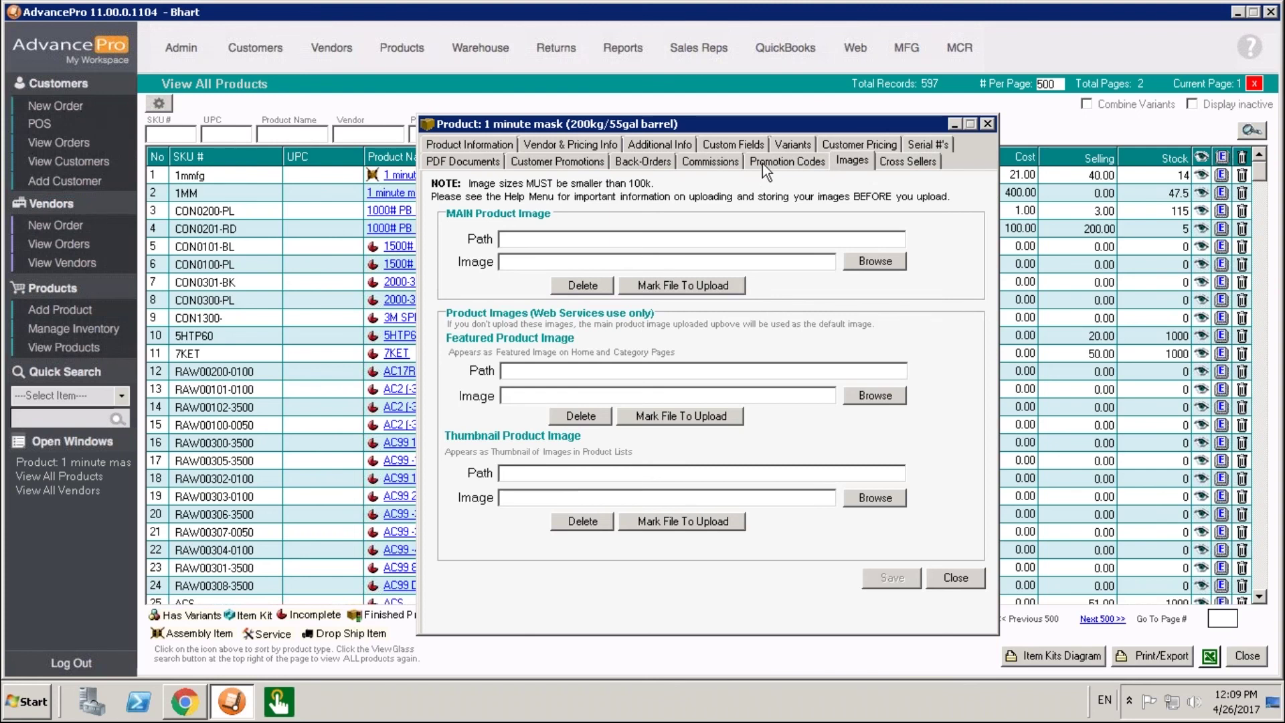
click(723, 162)
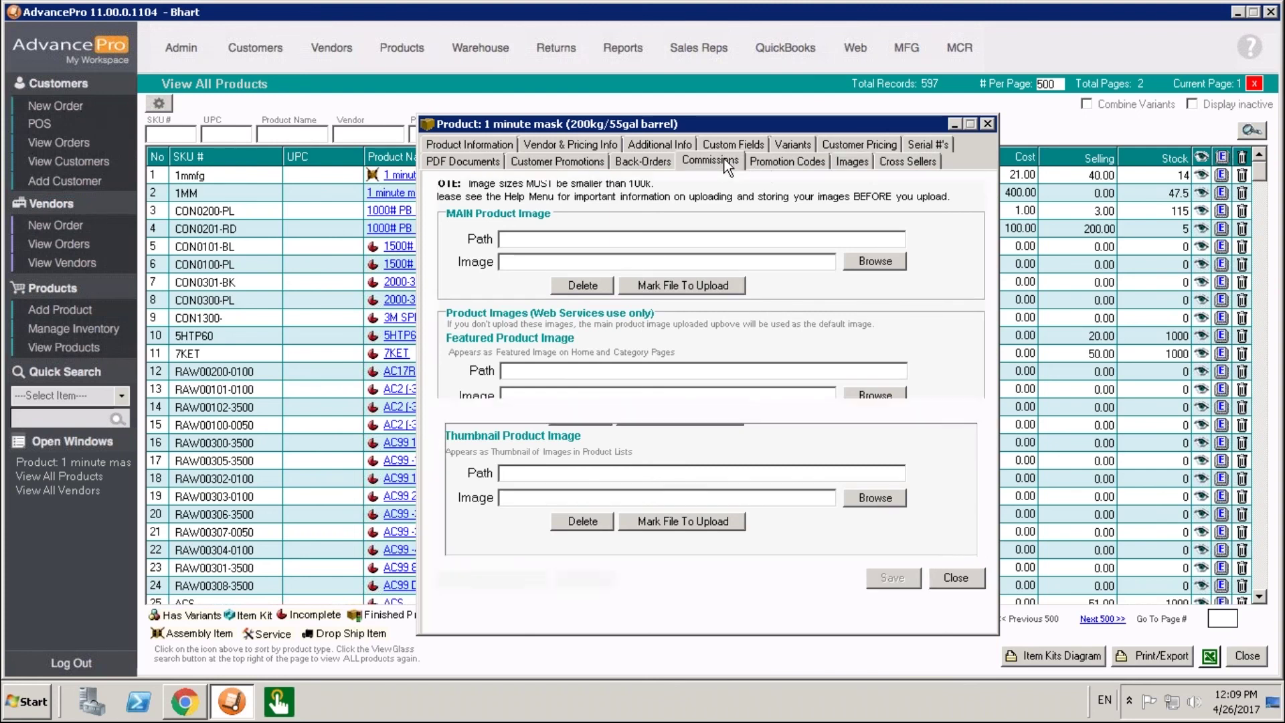
click(635, 160)
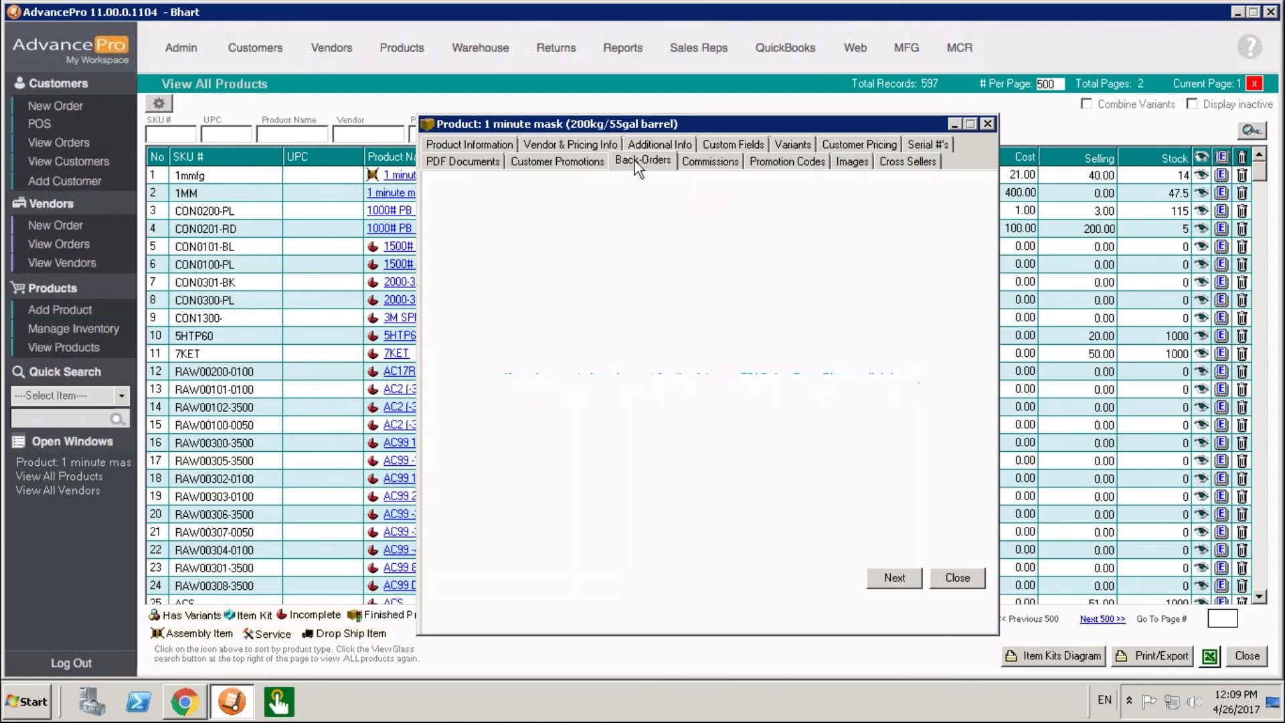
click(466, 159)
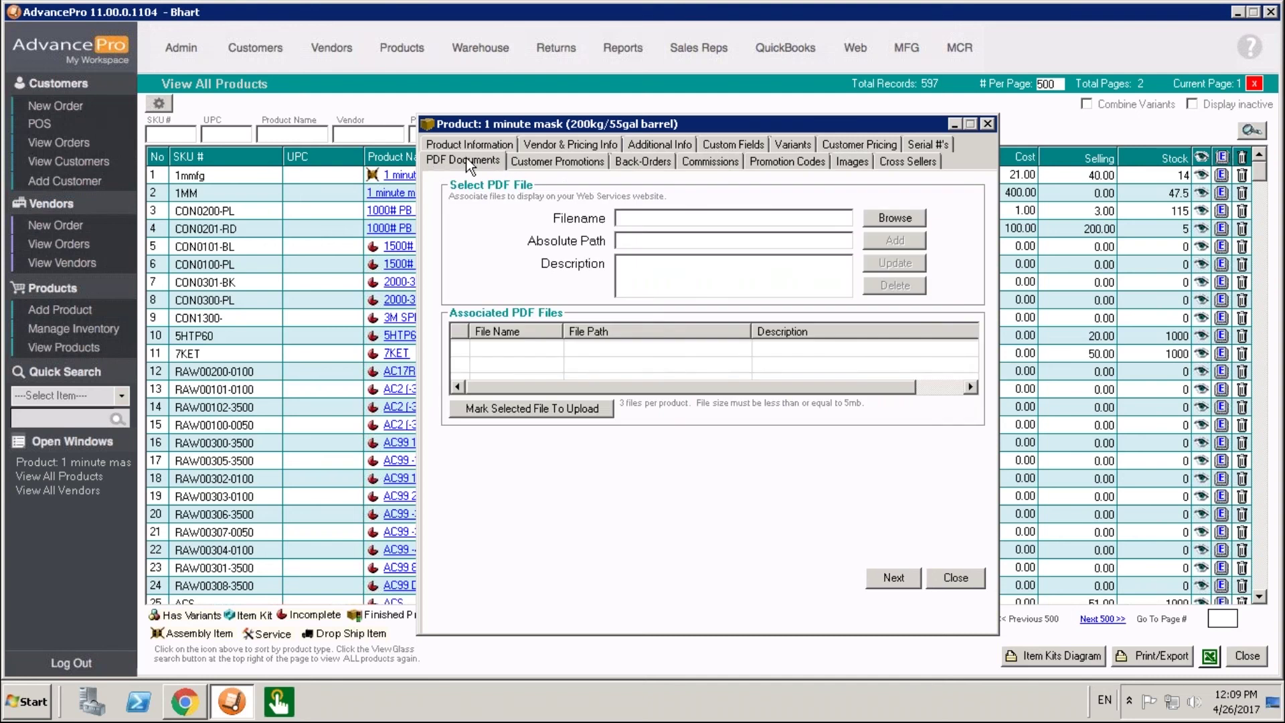
- Review the product's customer promotions and the options for creating a promotion, leaving the form without adding one
click(547, 165)
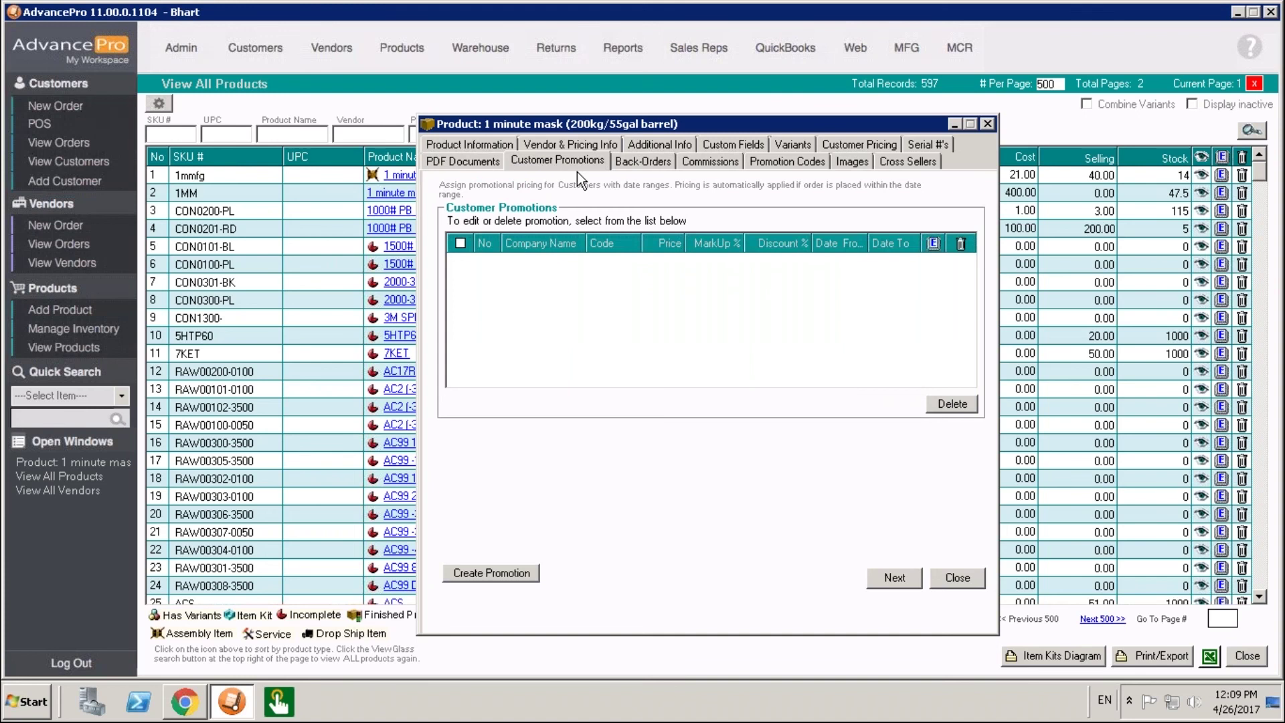
click(507, 572)
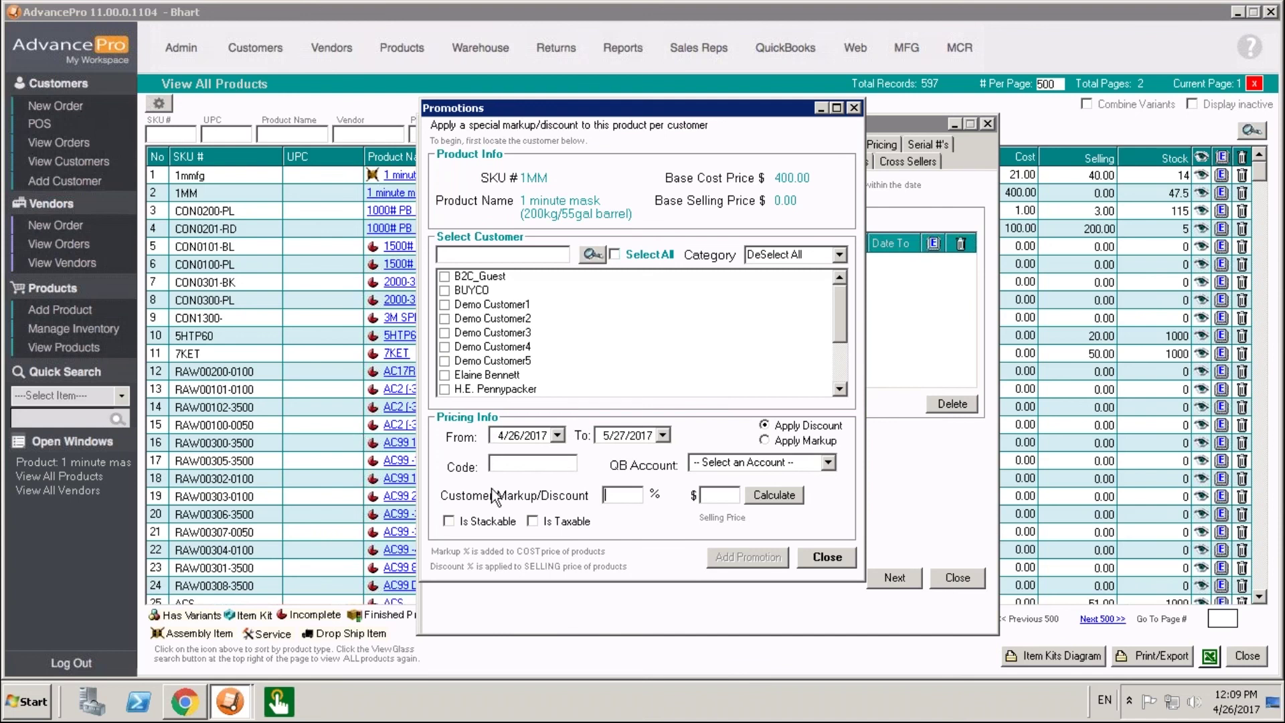
click(842, 560)
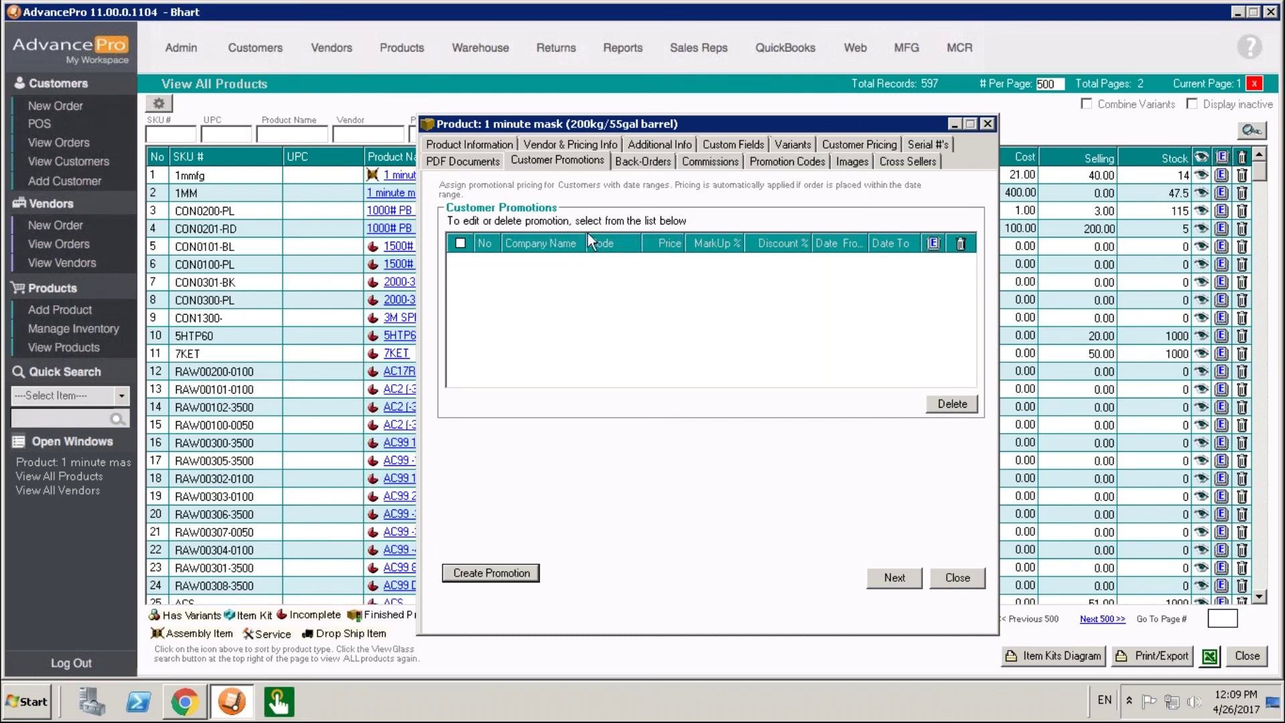
- Review the product's vendor pricing and customer pricing again, and close its record without saving the changes
click(569, 143)
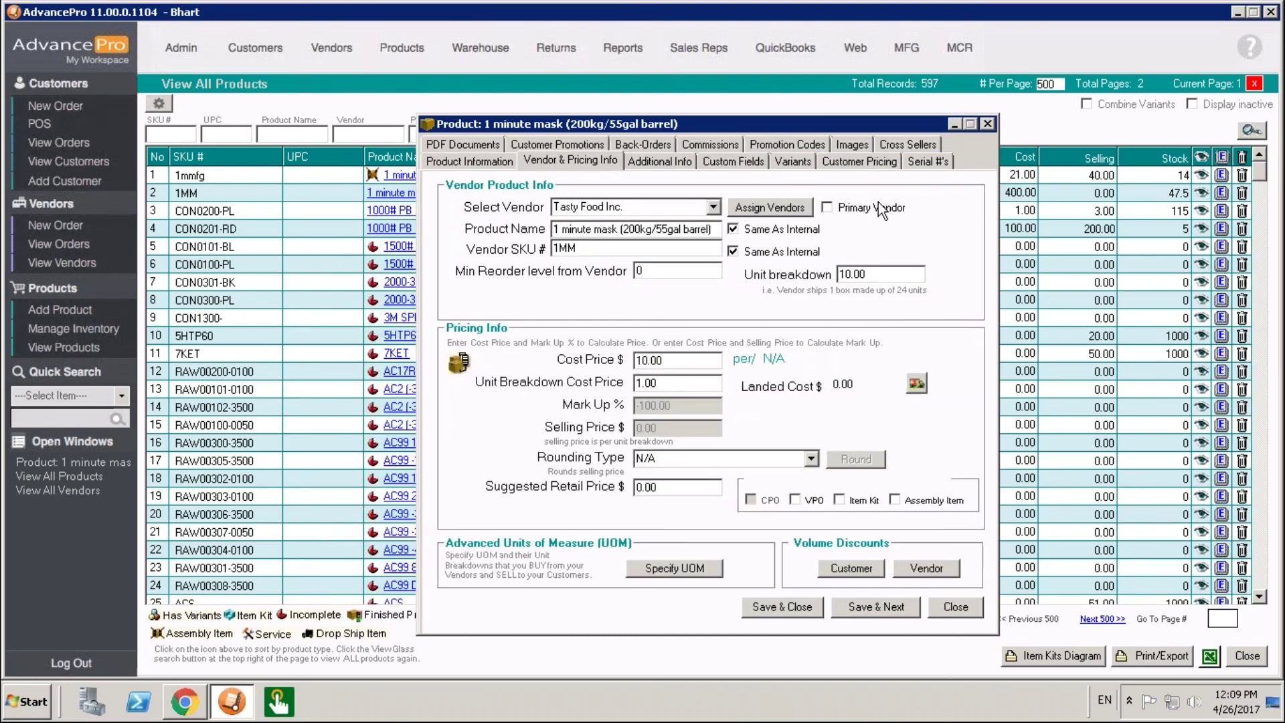
click(851, 163)
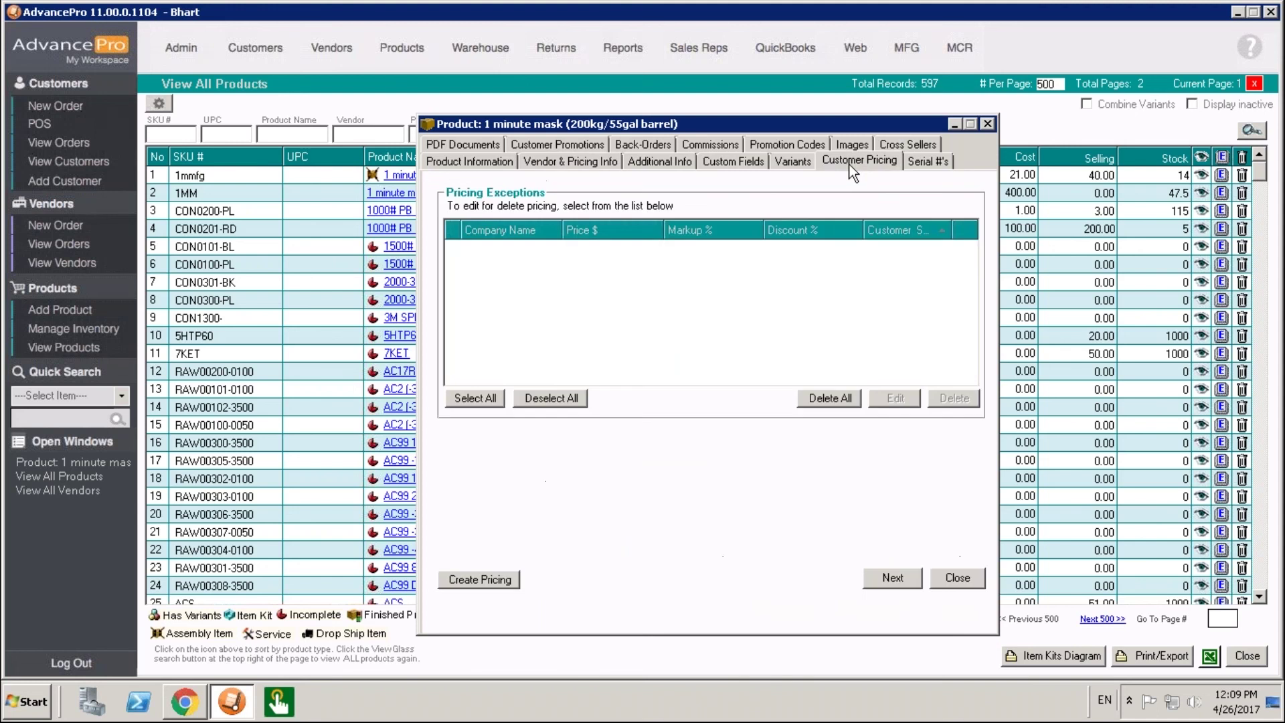
click(959, 578)
click(712, 404)
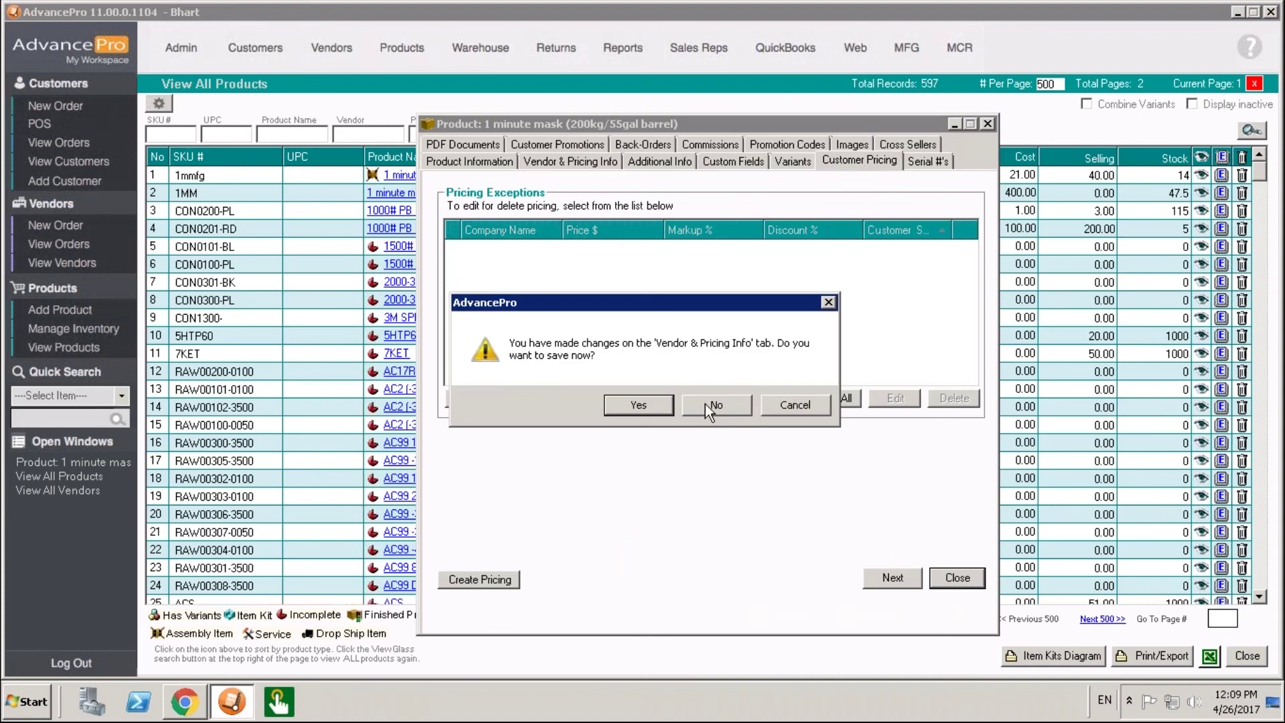
click(705, 403)
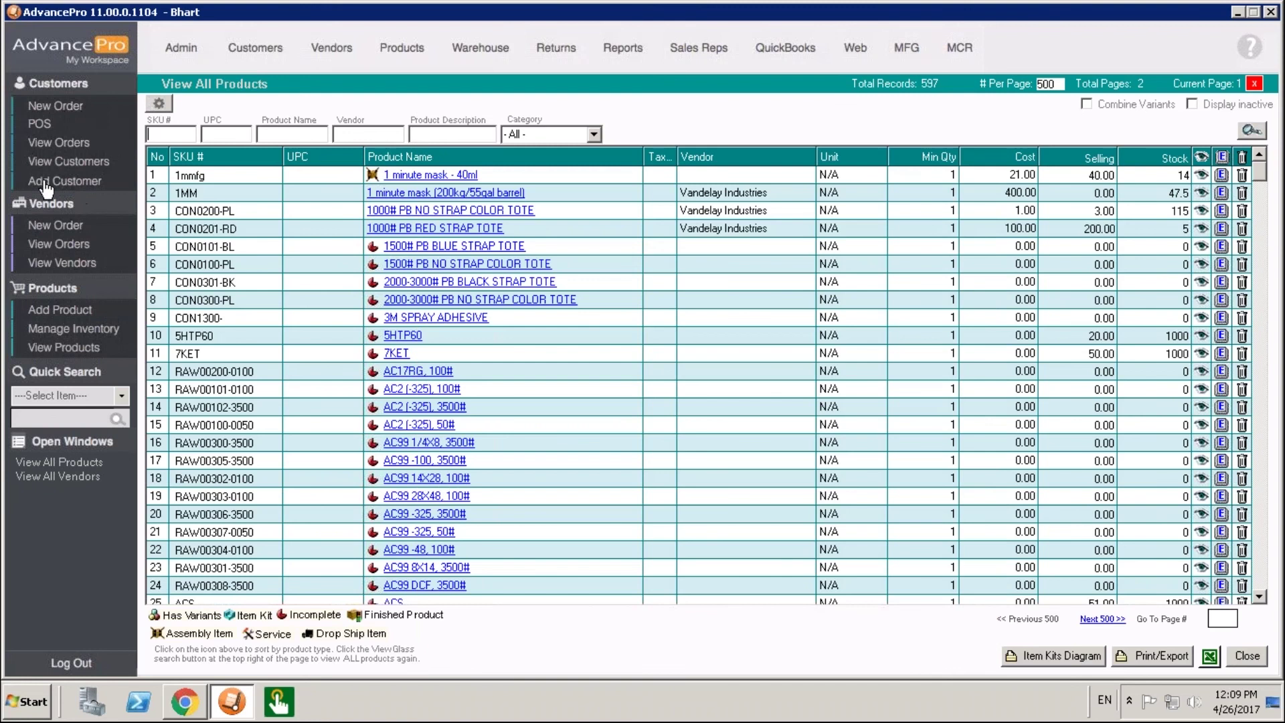
- Show the list of all customers and open the record of Demo Customer1 for editing
click(89, 166)
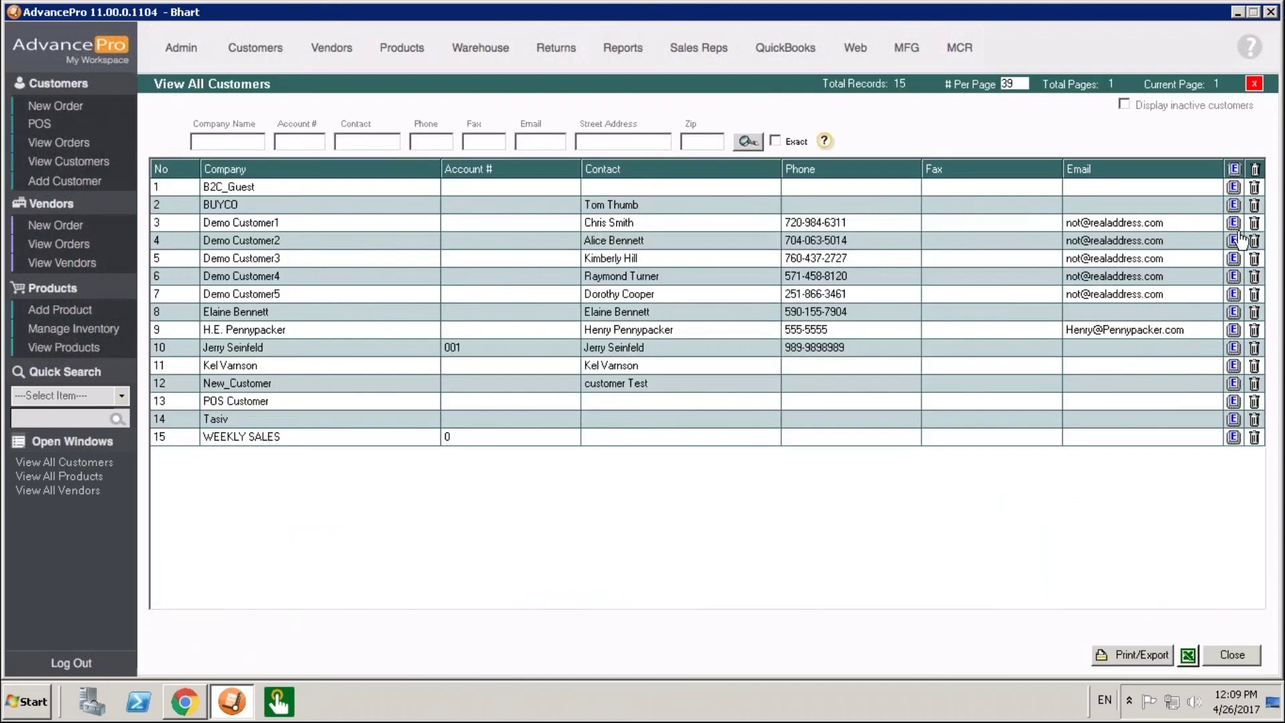
click(240, 43)
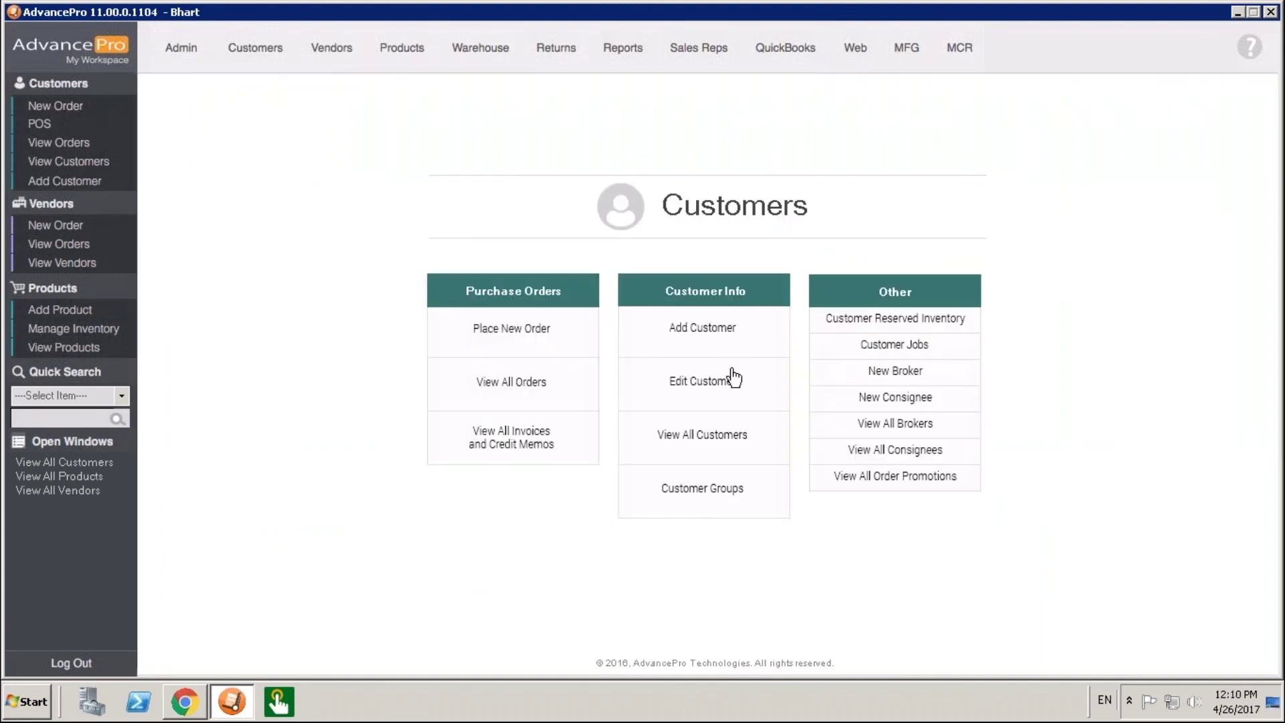
click(718, 449)
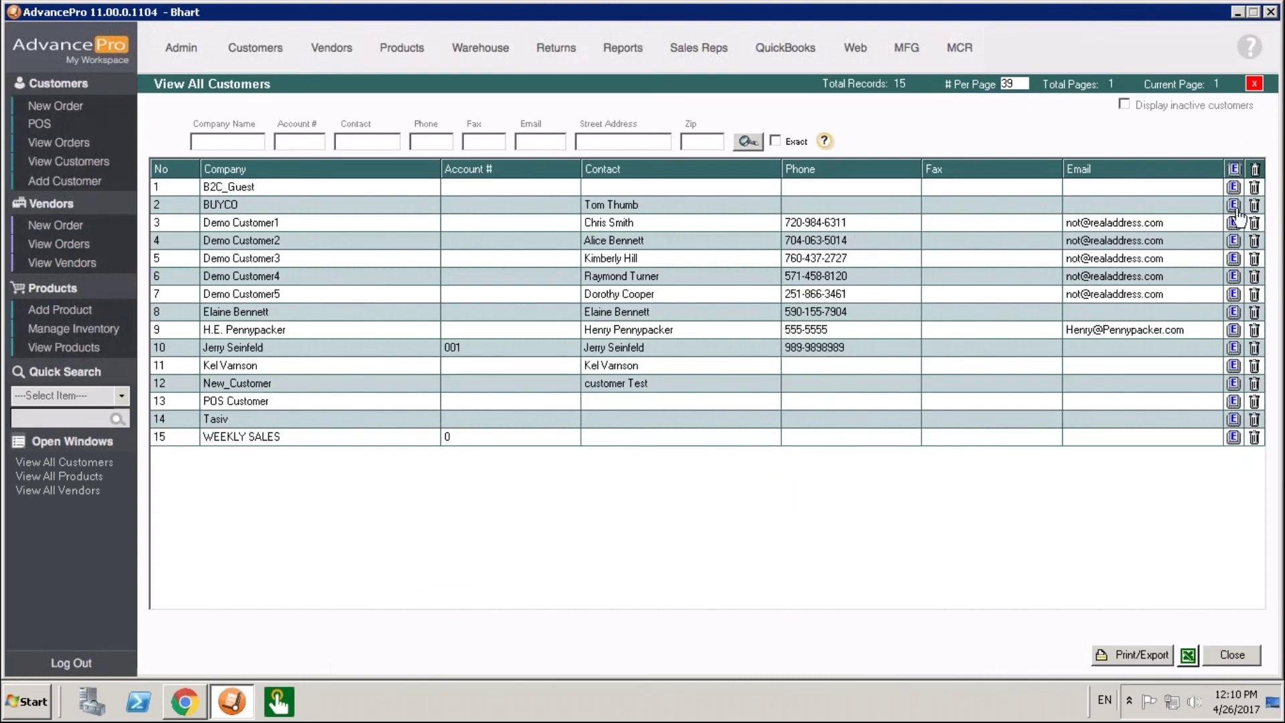
click(1233, 188)
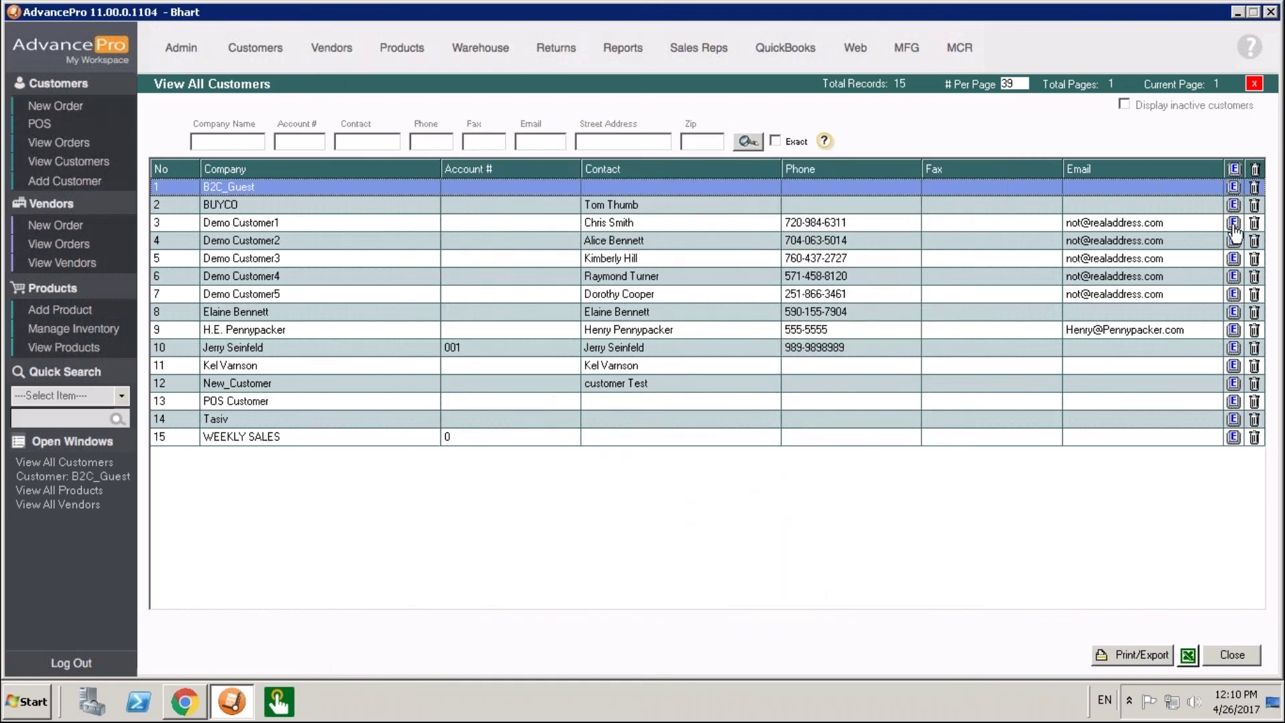
click(1233, 223)
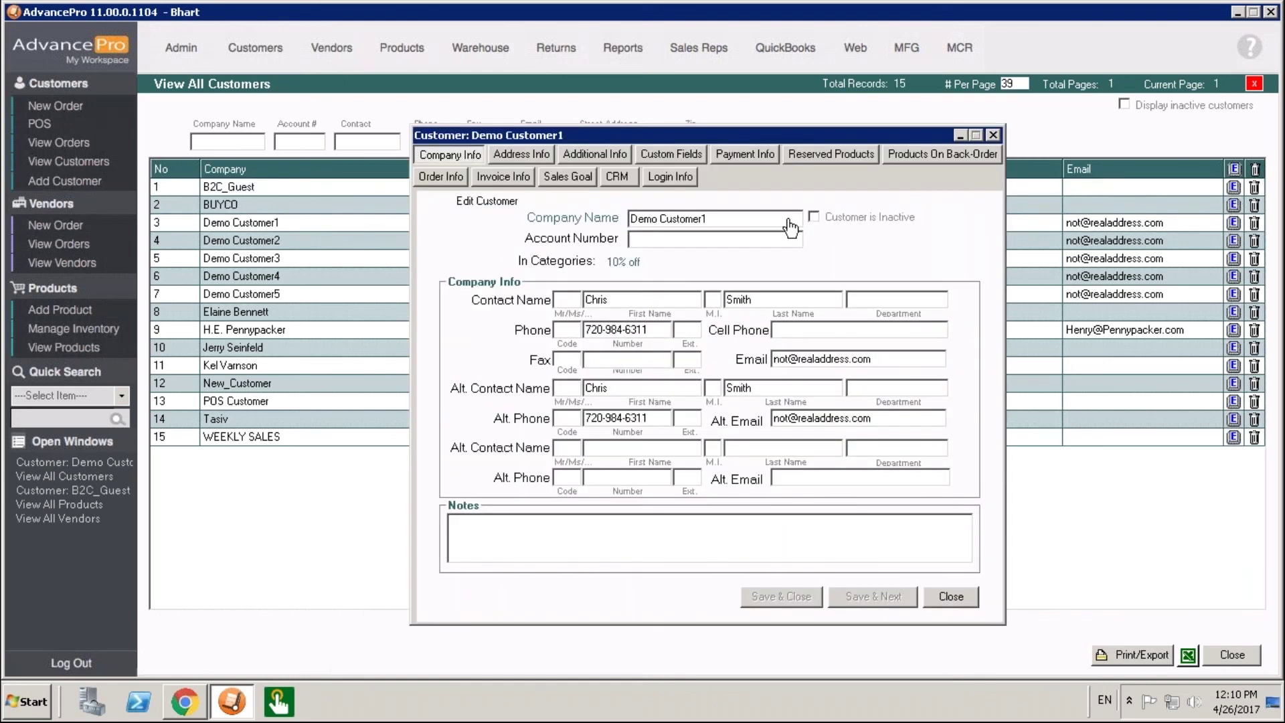
- Examine Demo Customer1's company details, billing address and available shipping addresses
click(659, 219)
click(540, 154)
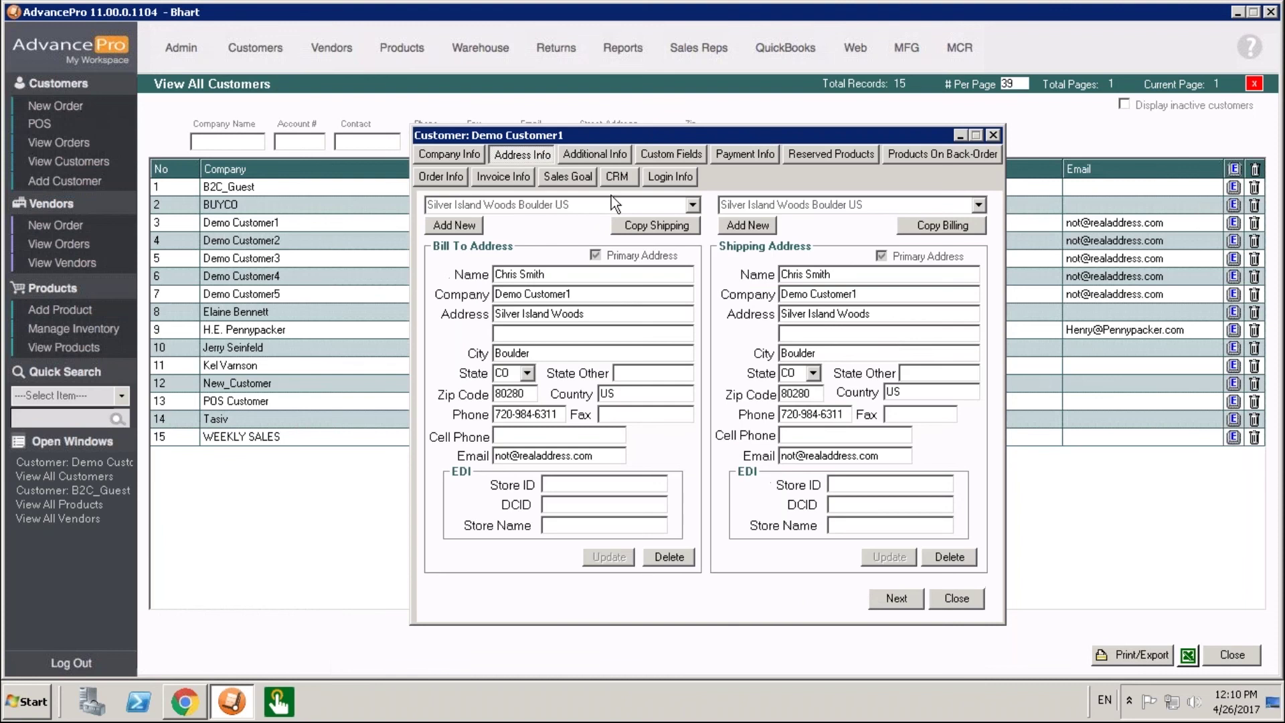
click(980, 204)
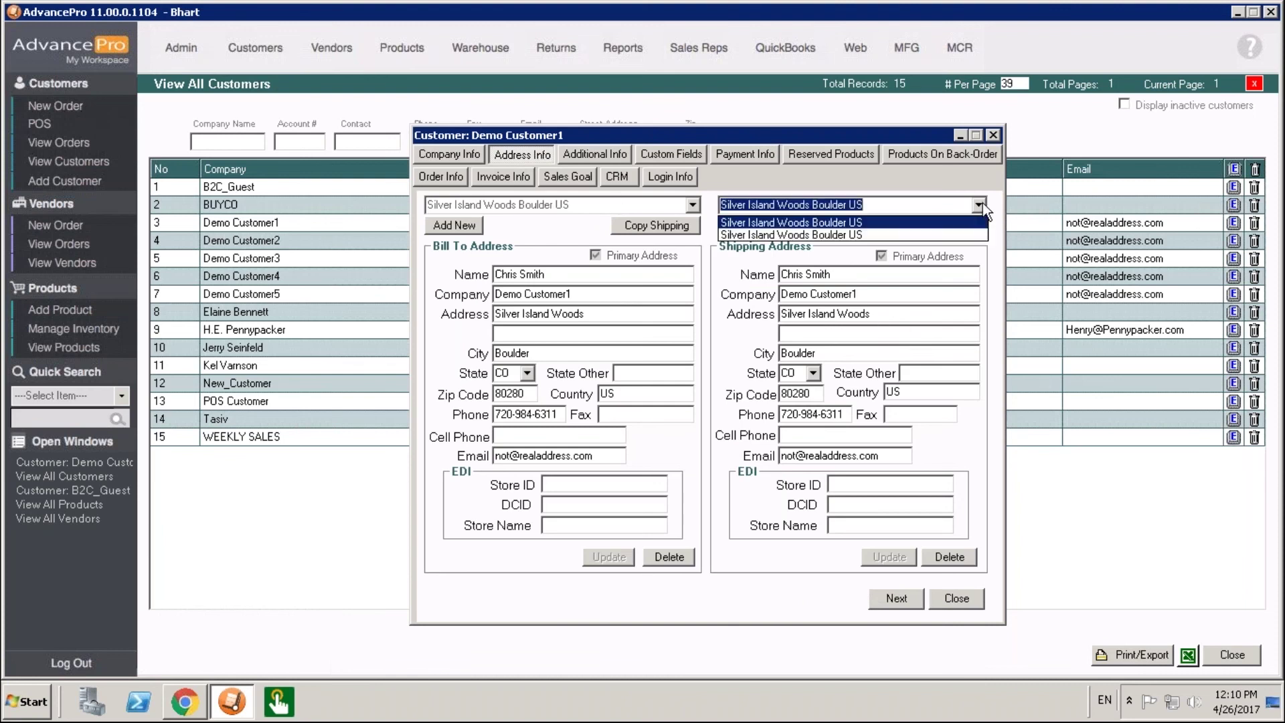
click(922, 235)
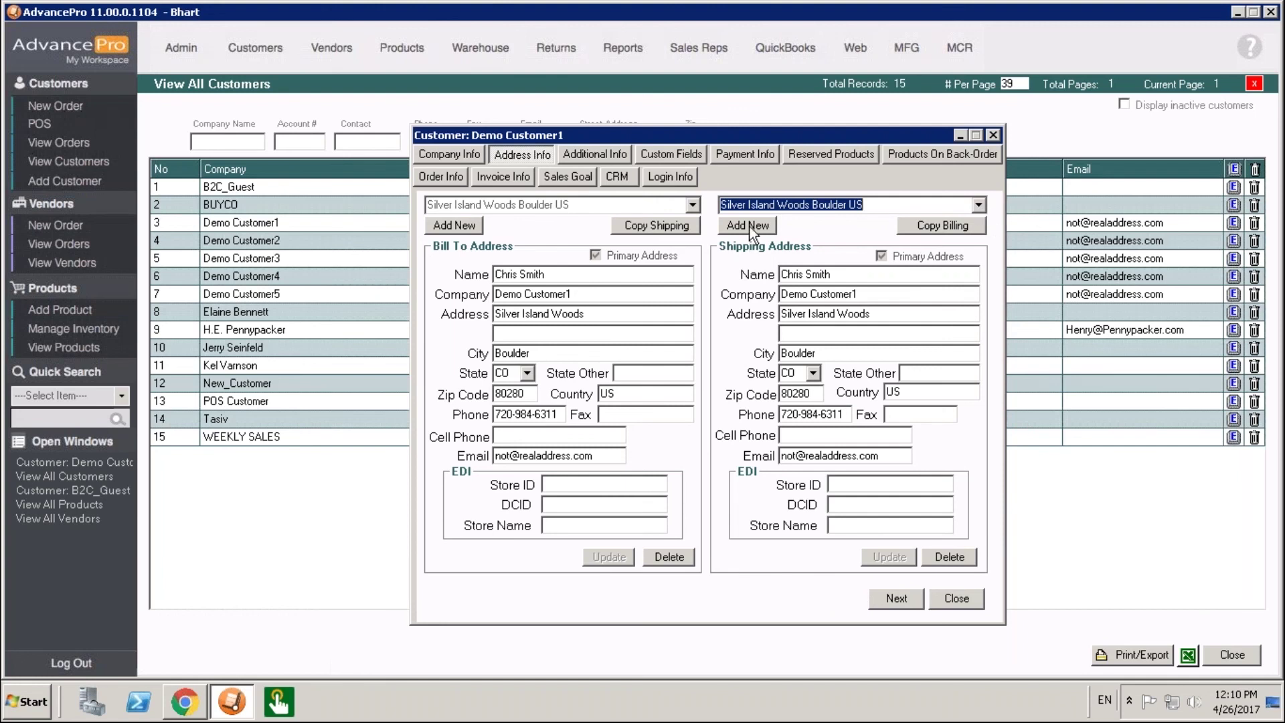
- Set Demo Customer1's preferred shipping method to UPS GROUND
click(613, 155)
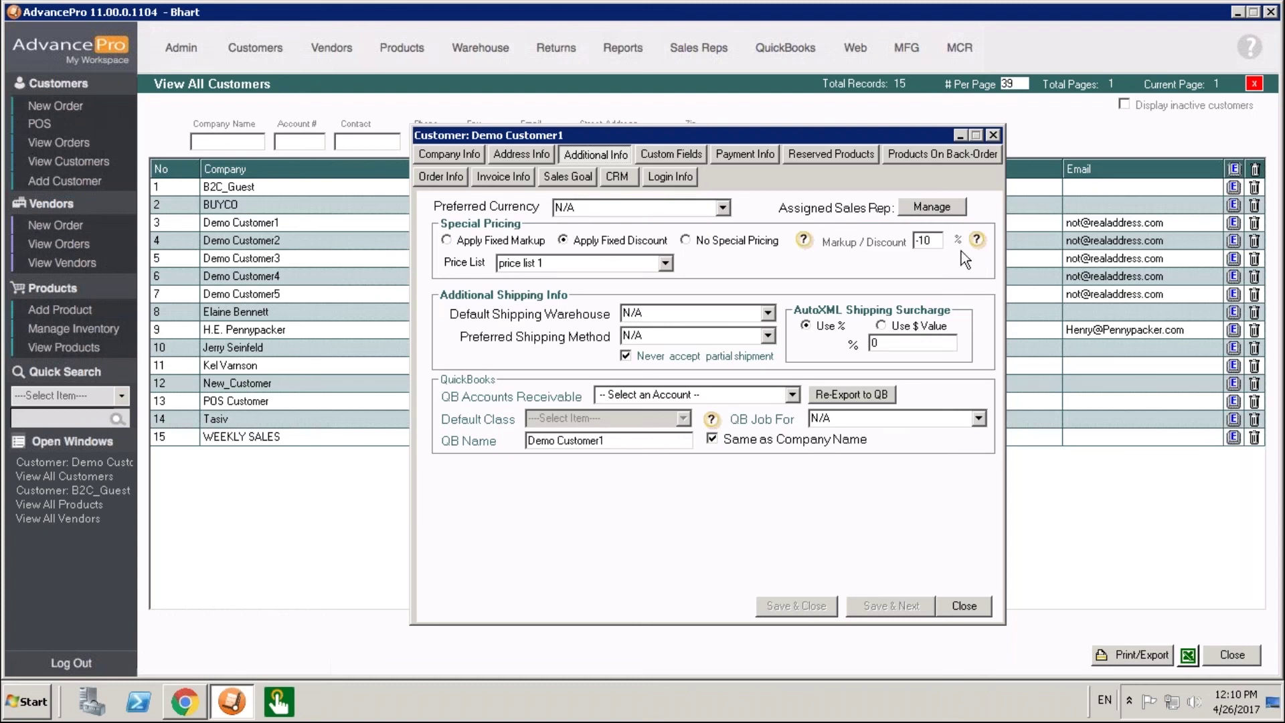
click(768, 337)
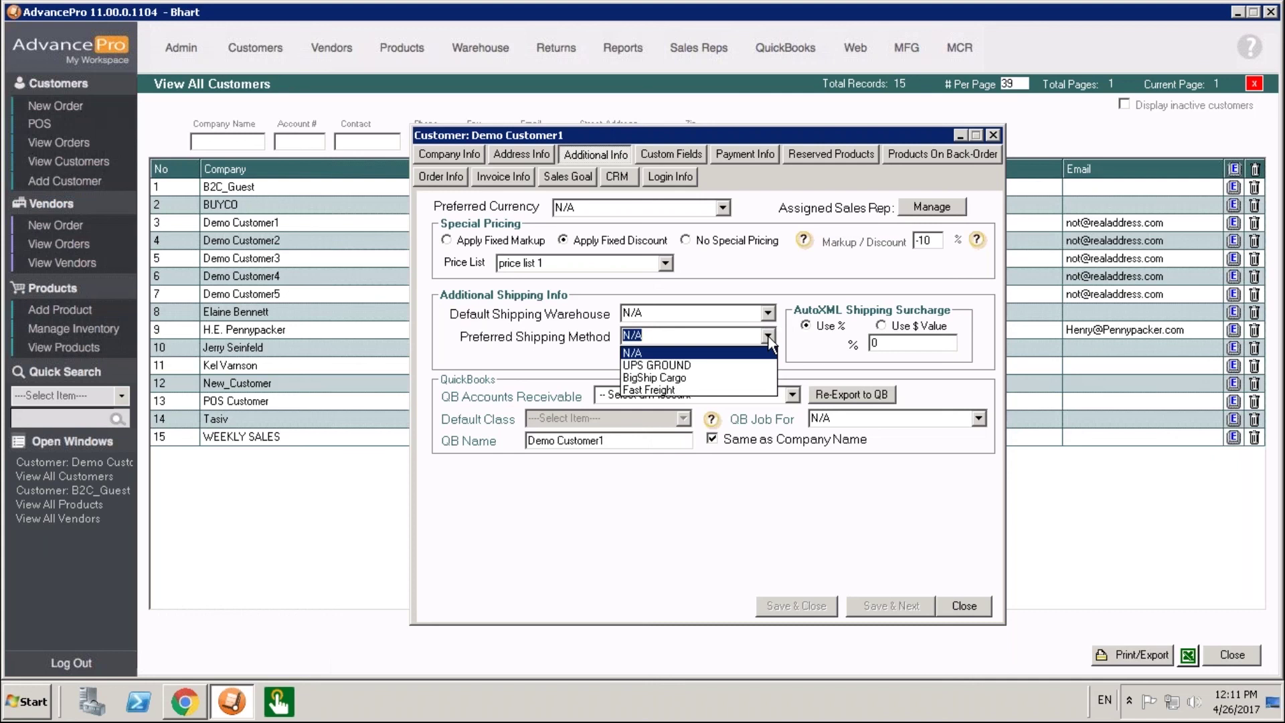
click(744, 365)
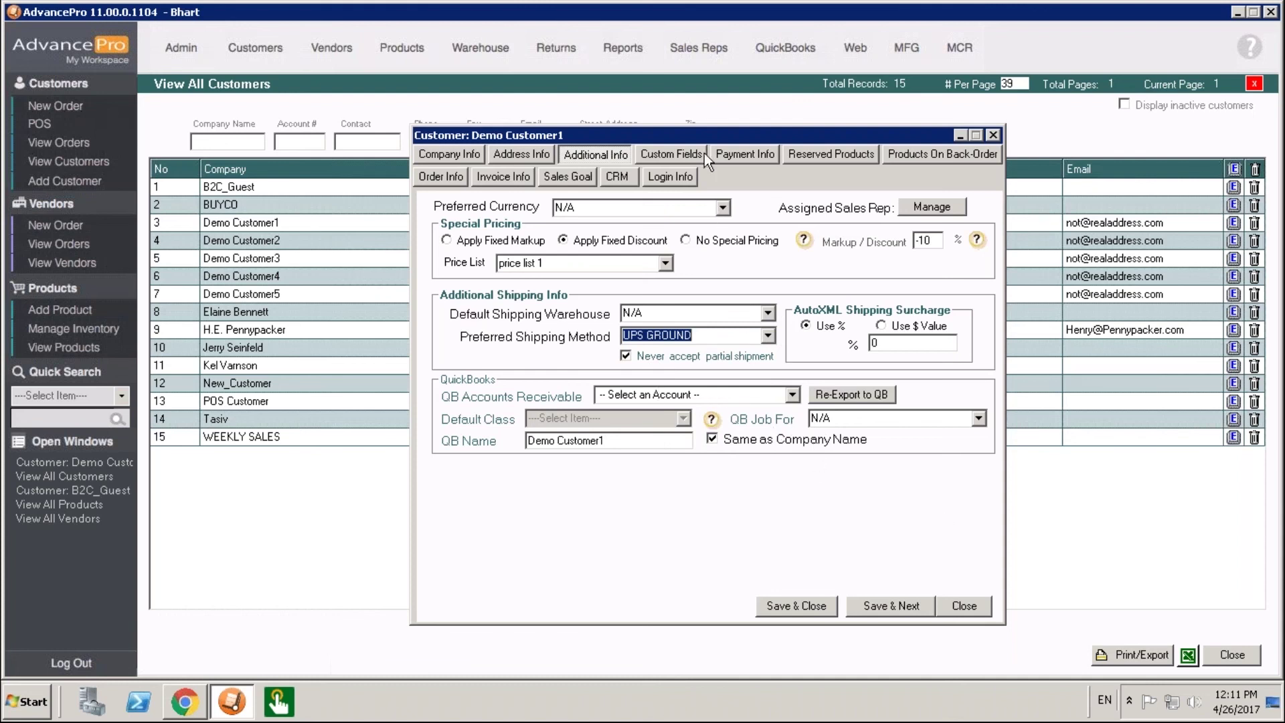
- Examine Demo Customer1's custom fields, payment details and the choices for preferred payment method
click(681, 158)
click(733, 159)
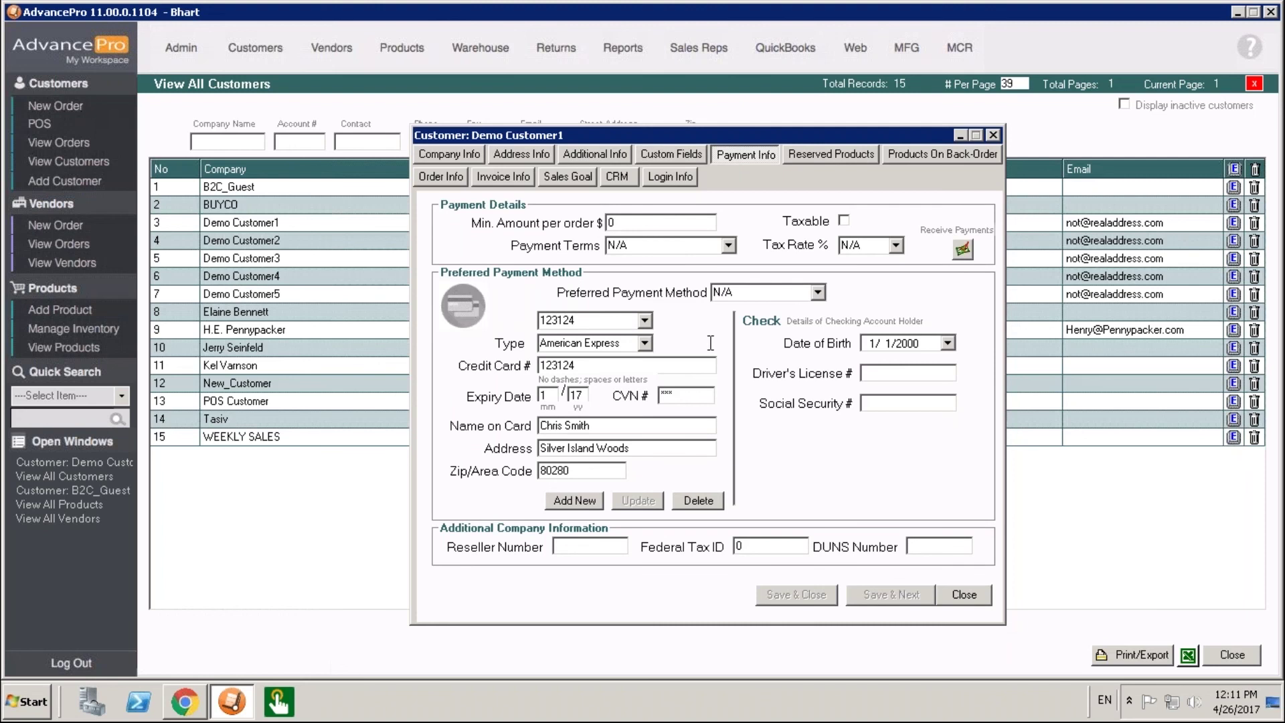
click(818, 293)
click(818, 293)
- Review Demo Customer1's reserved products, back-ordered products, orders and invoices
click(848, 159)
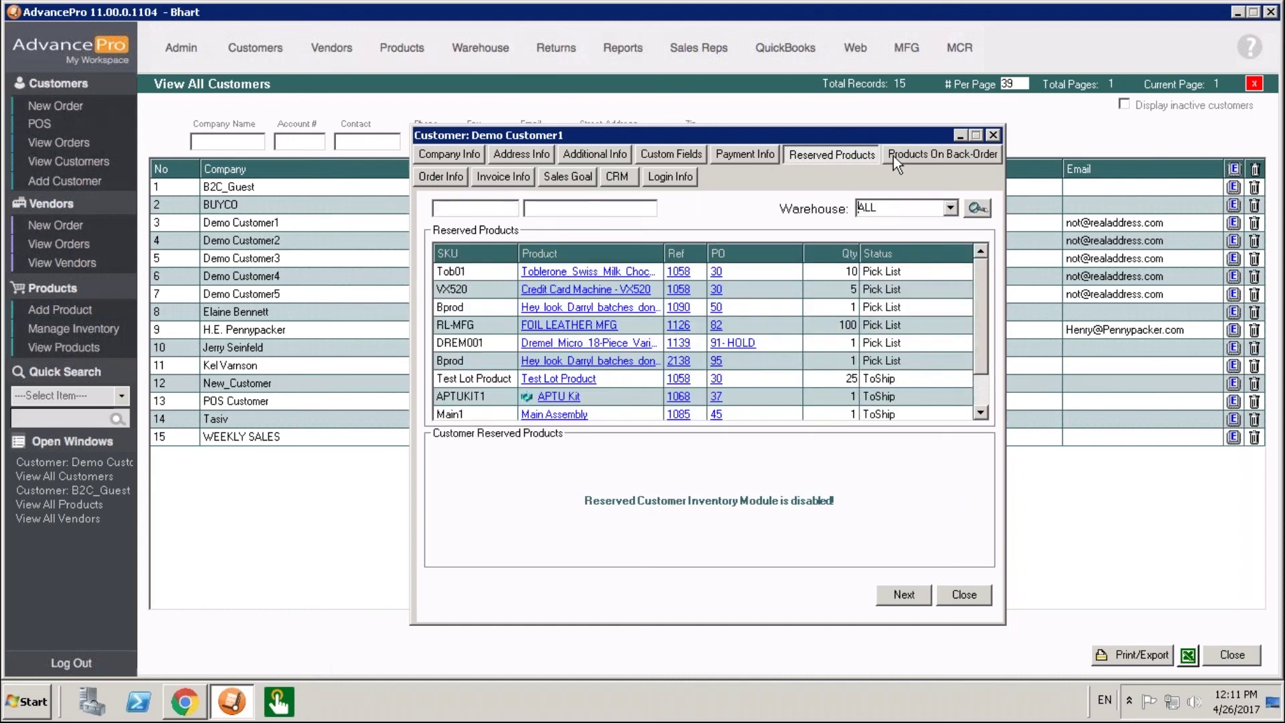
click(906, 154)
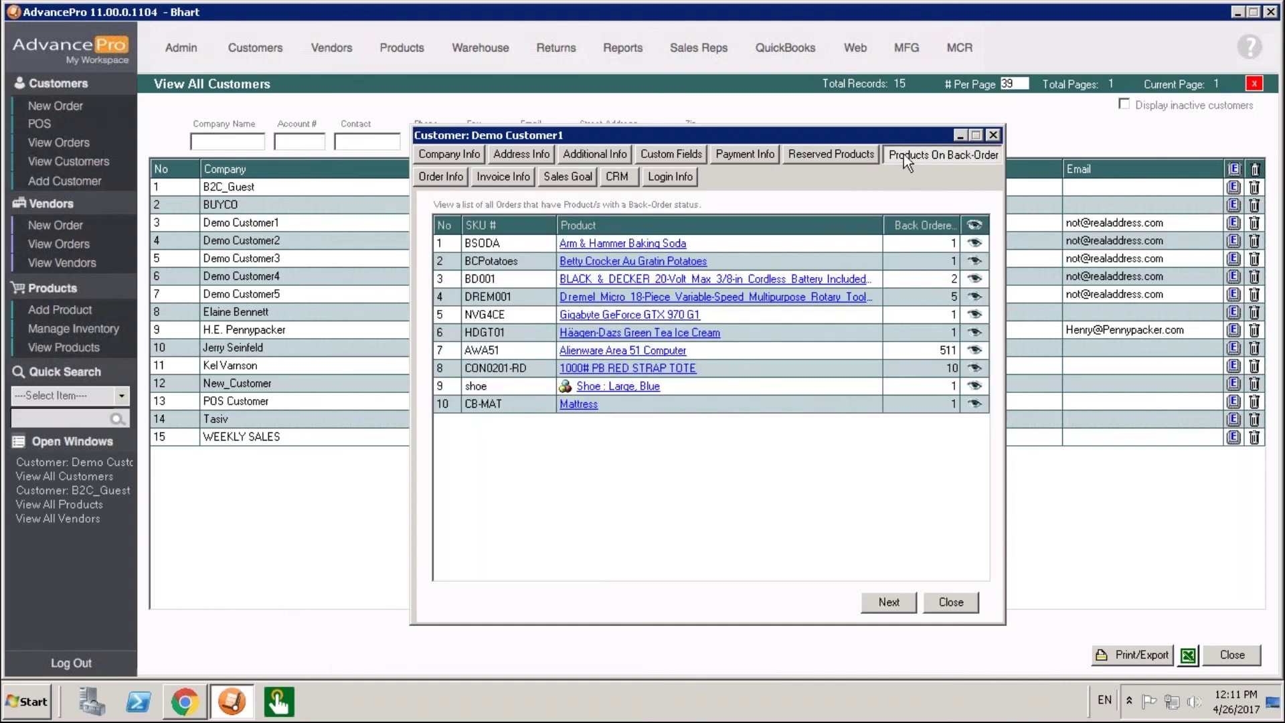
click(441, 177)
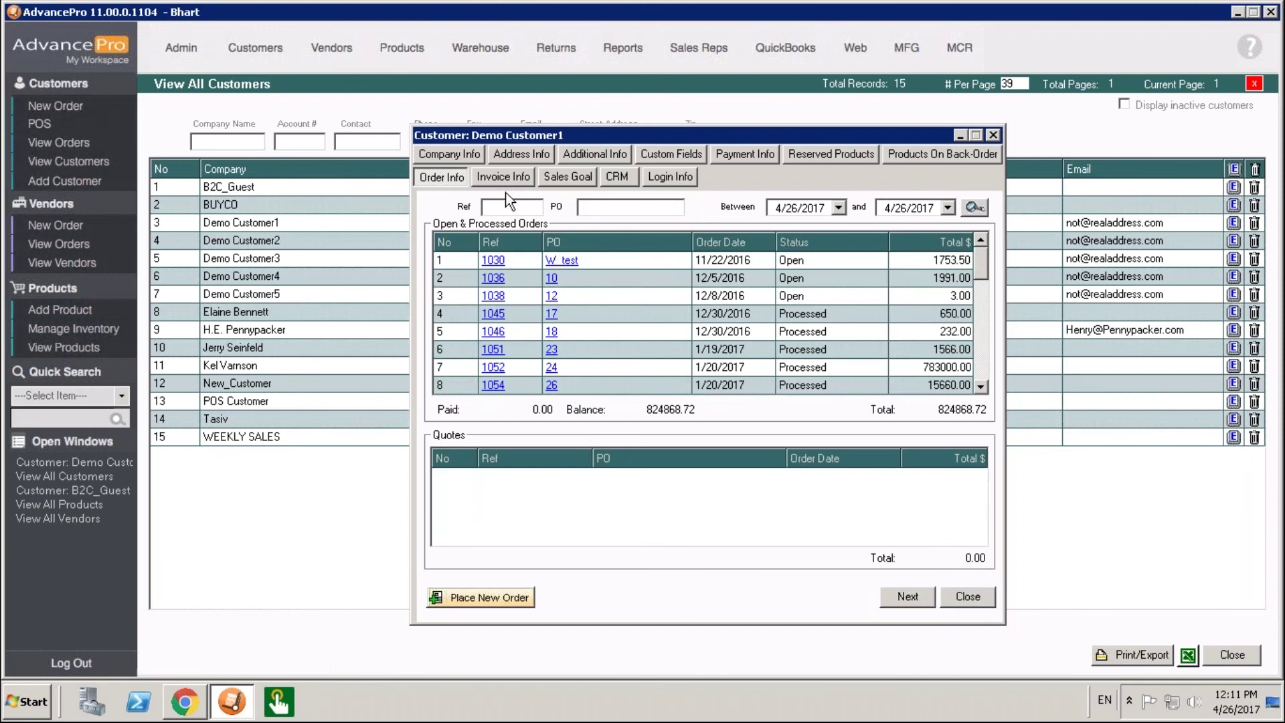
click(505, 183)
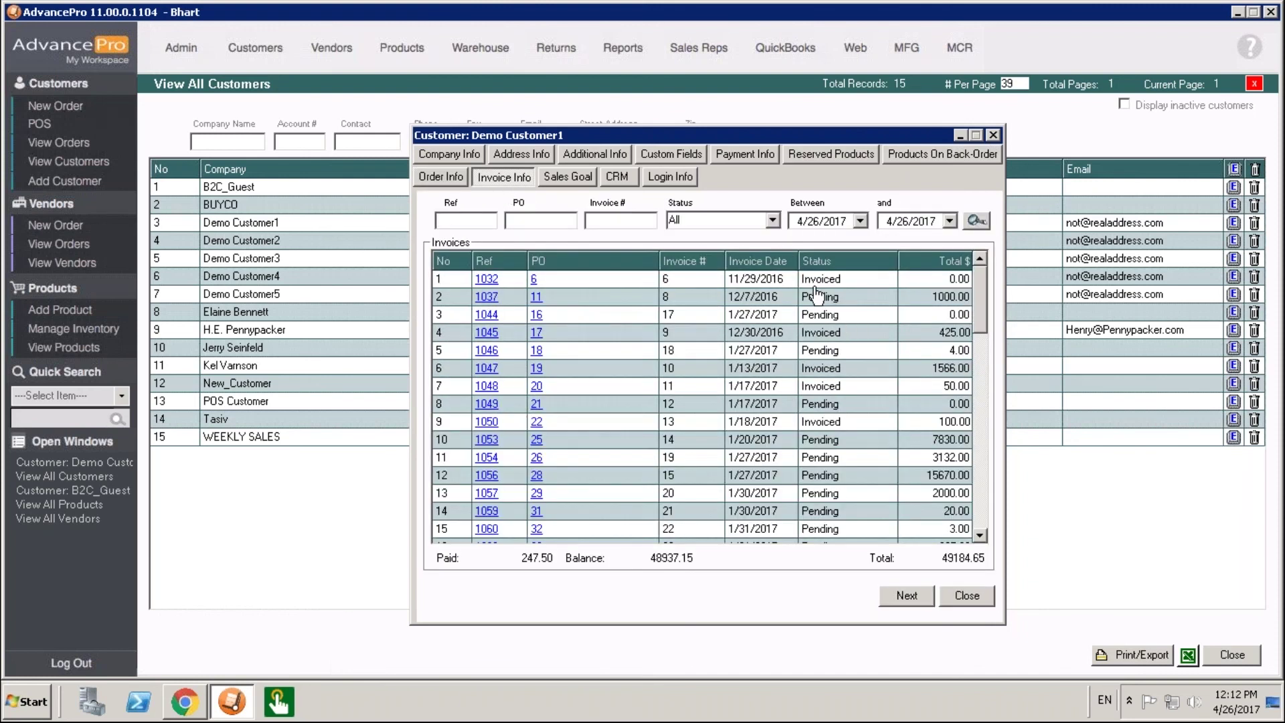
- Check Demo Customer1's monthly sales goals, CRM notes and web login settings
click(590, 178)
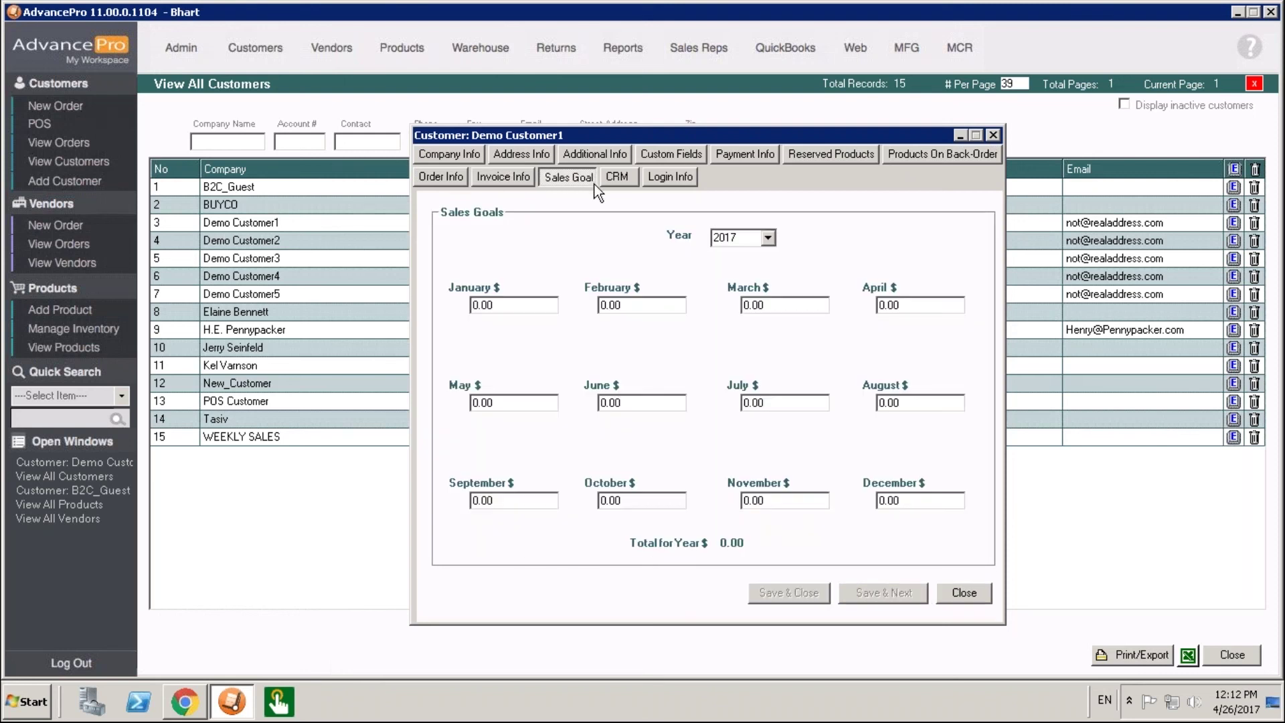
click(629, 178)
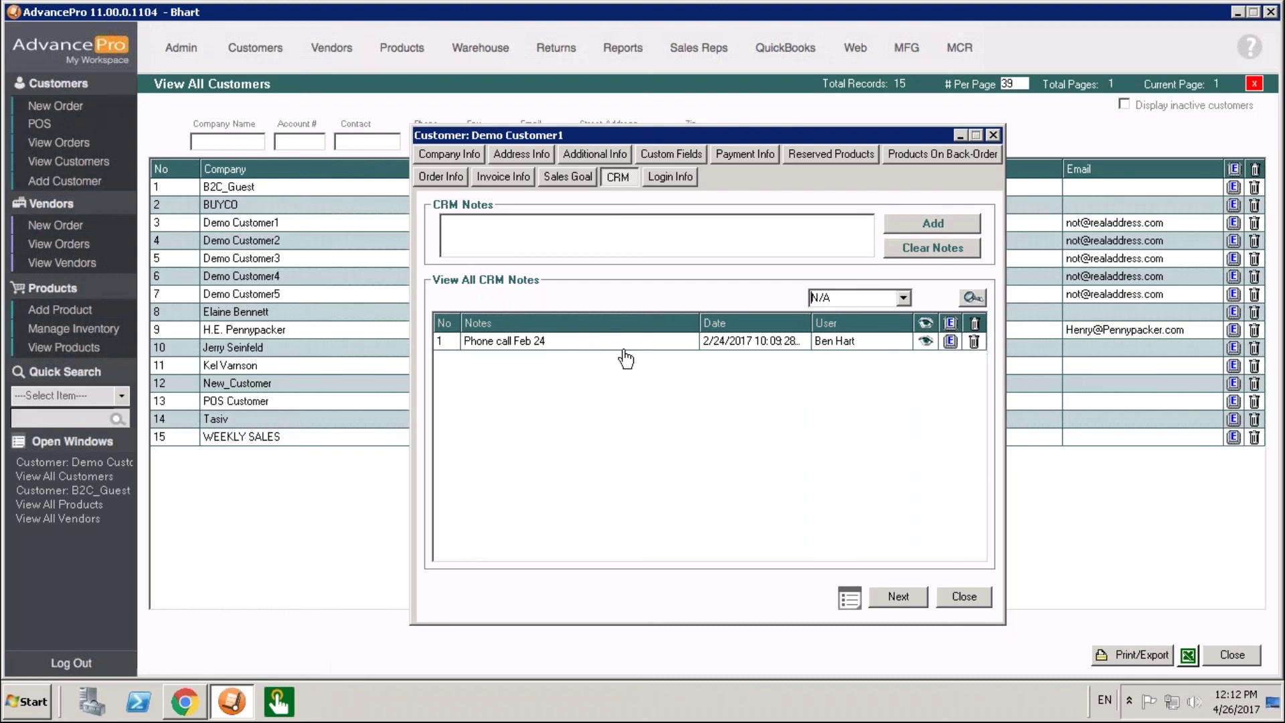
click(670, 177)
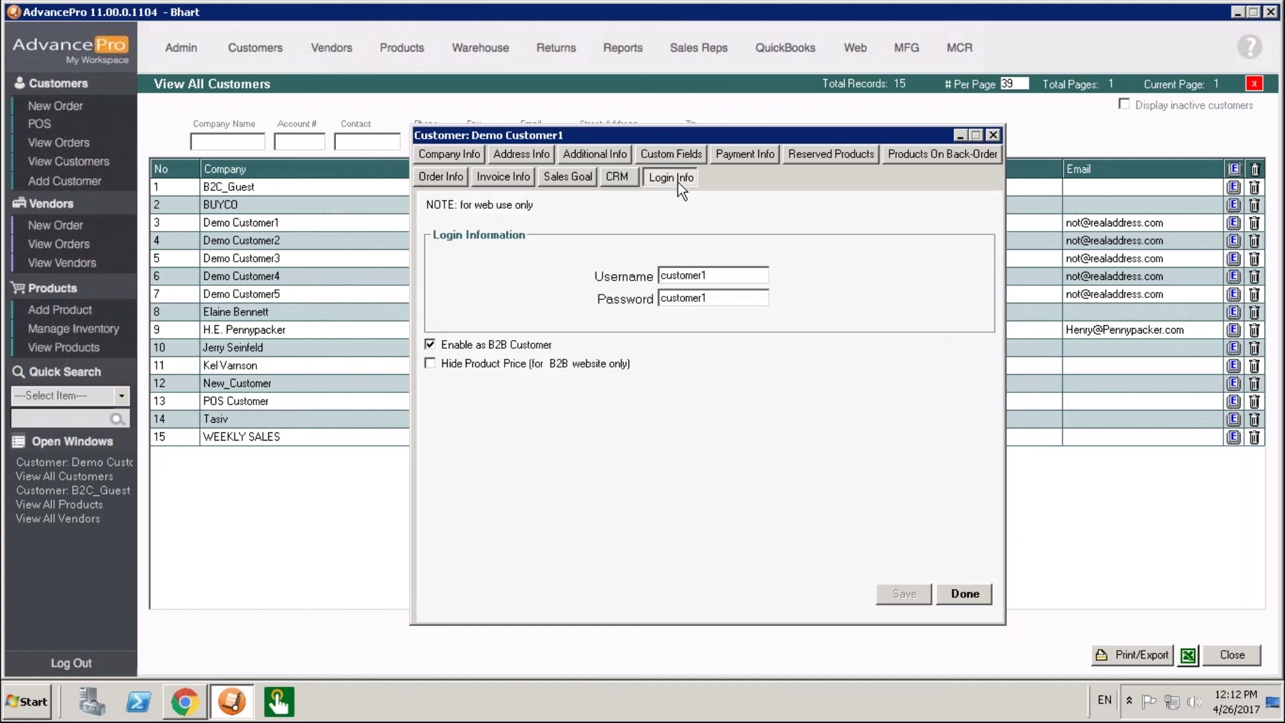